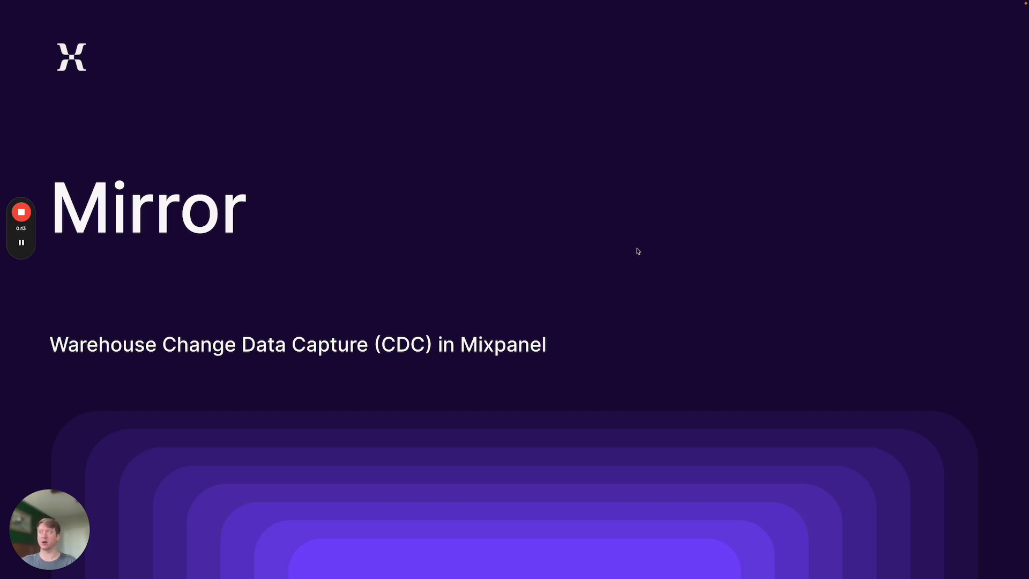
- Advance the Mirror Mode slideshow past What is Mirror? to the Demo slide, then exit presentation mode
key(Right)
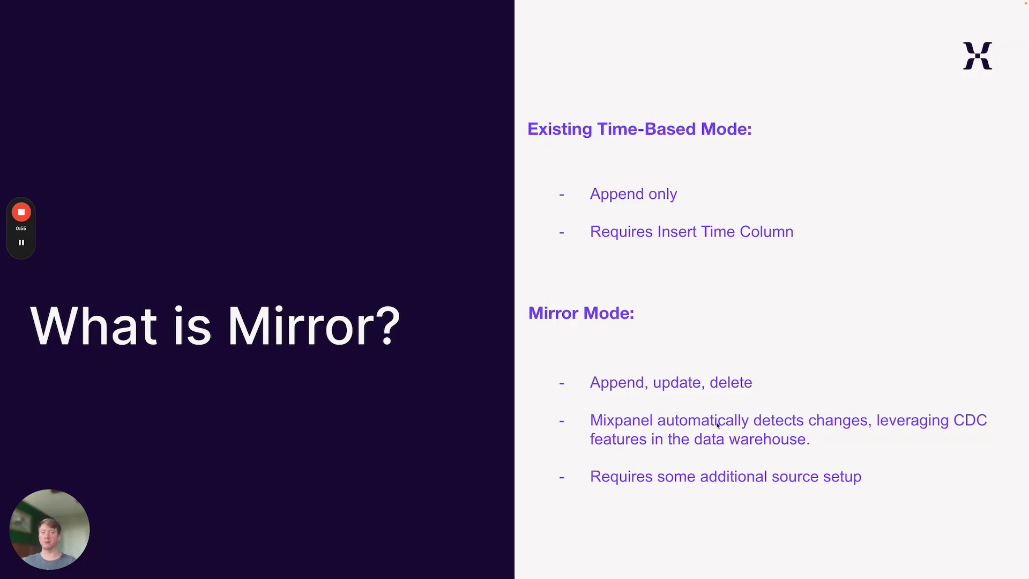
key(Right)
key(Escape)
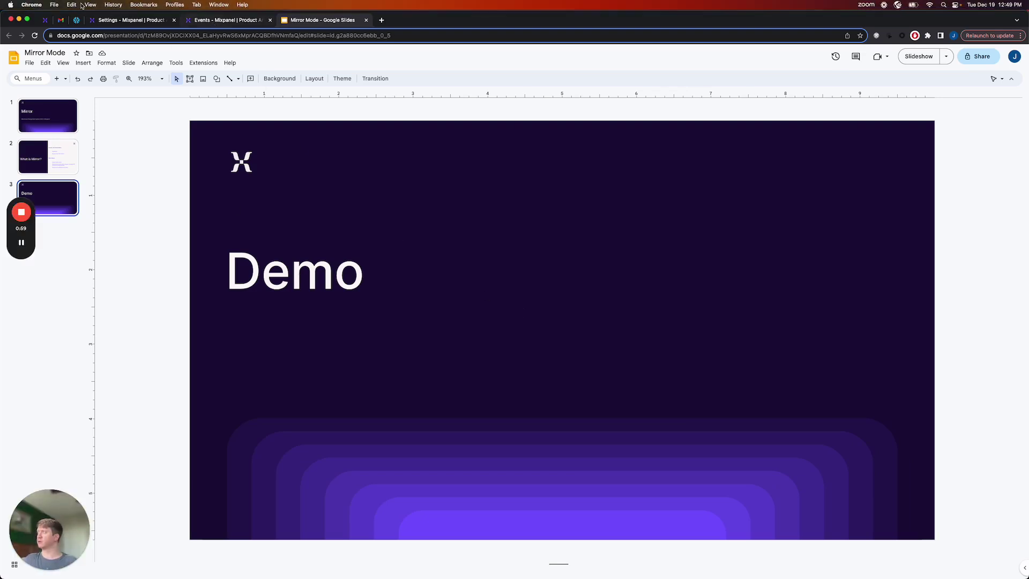
- Zoom into Mixpanel's Warehouse Sources and highlight mixpanel_sandbox's Mirror status, Additional Setup Required
click(131, 21)
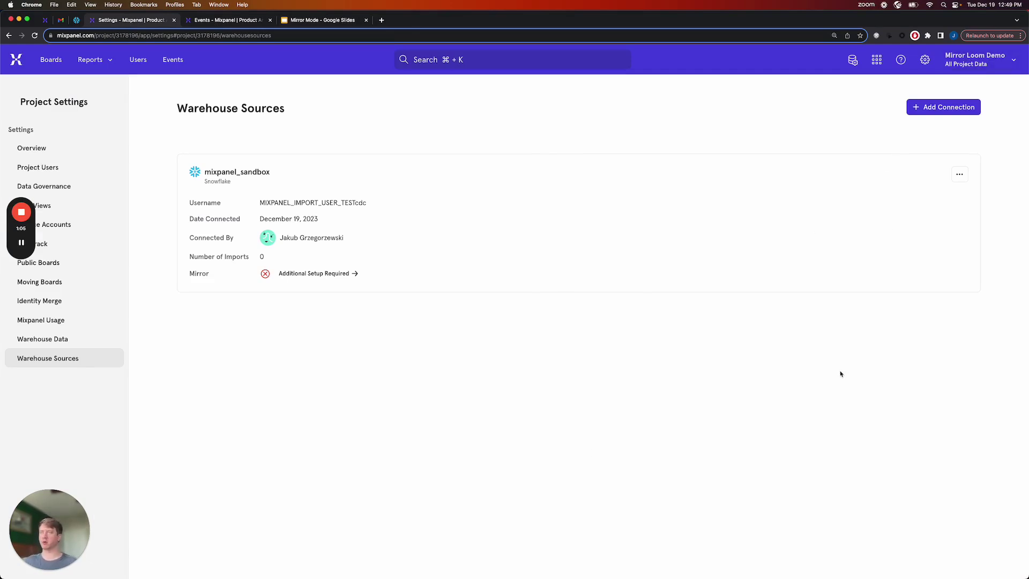
key(super+equal)
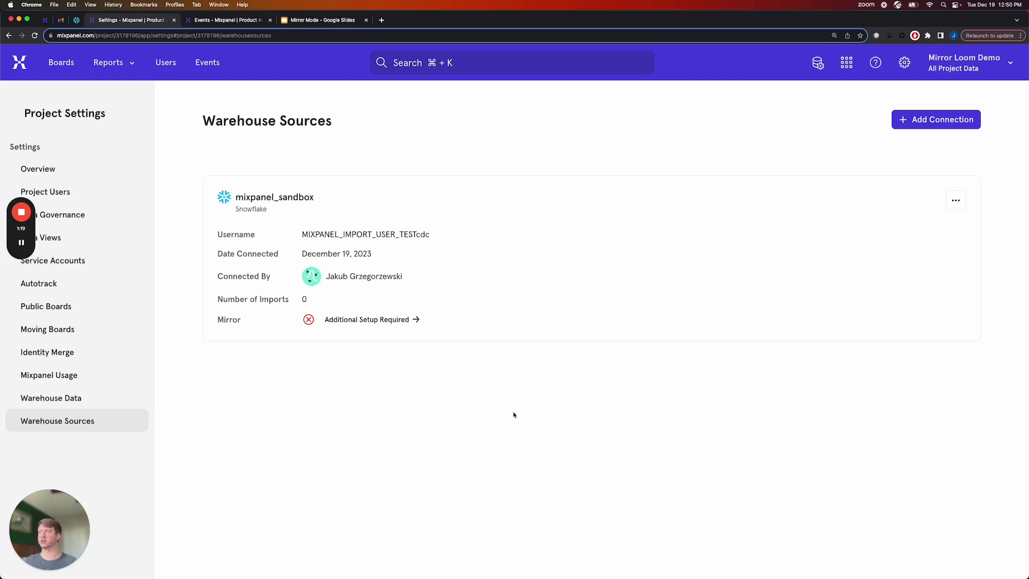
double_click(231, 319)
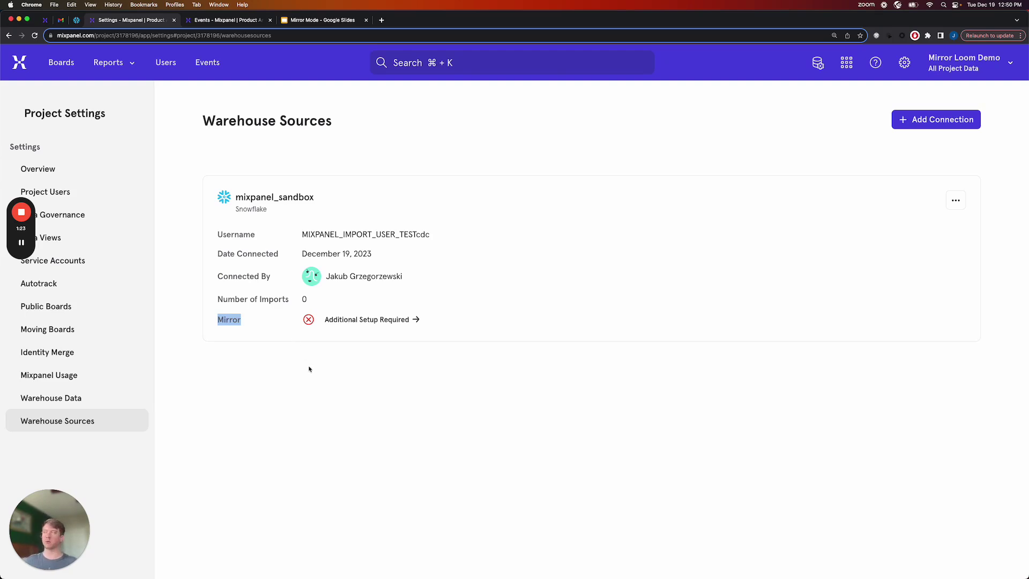
click(506, 340)
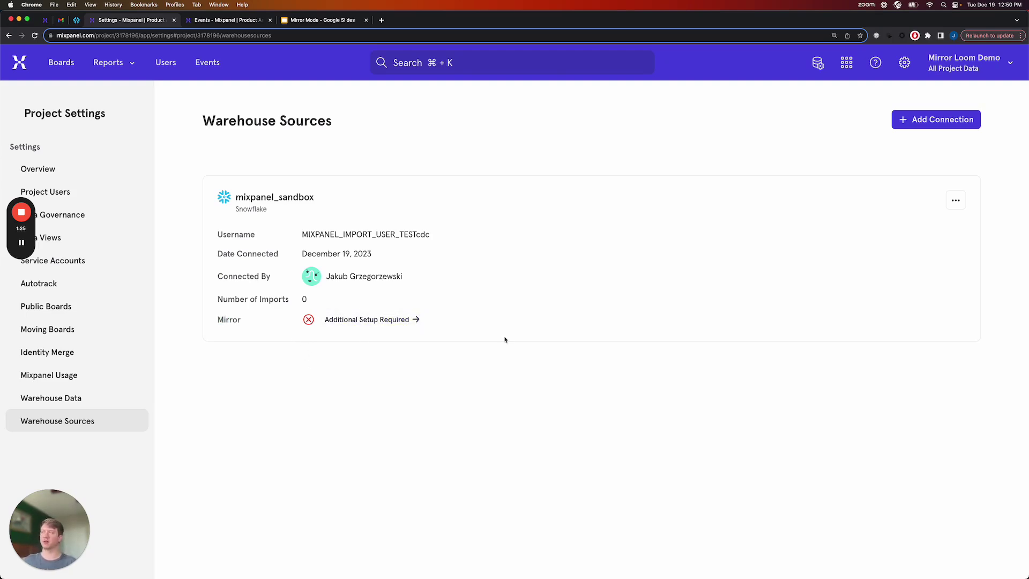
- Open the mixpanel_sandbox Mirror setup and highlight the Set up Mirror section's description
click(399, 320)
scroll(607, 300, down, 3)
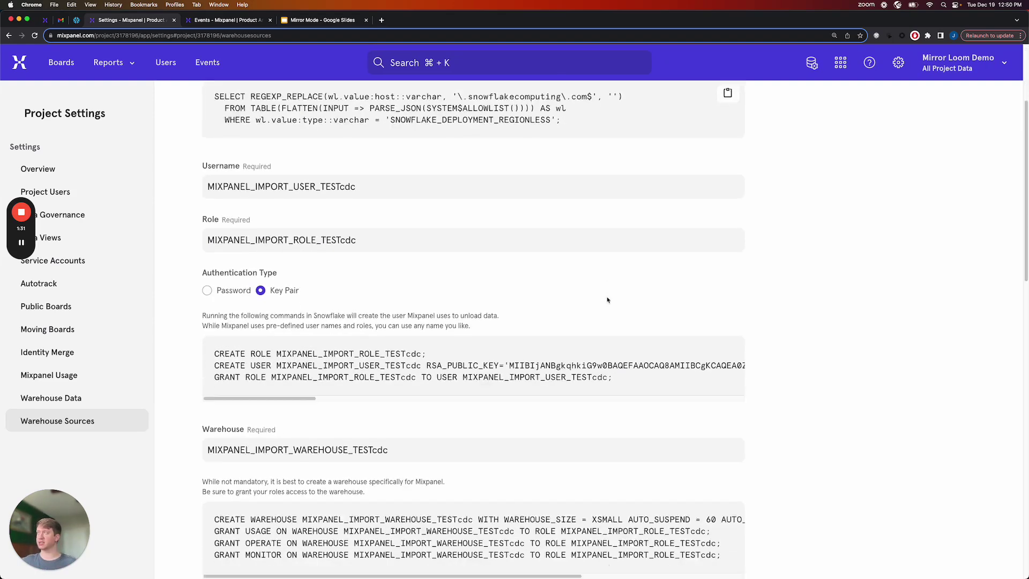
scroll(607, 300, down, 20)
scroll(608, 301, up, 5)
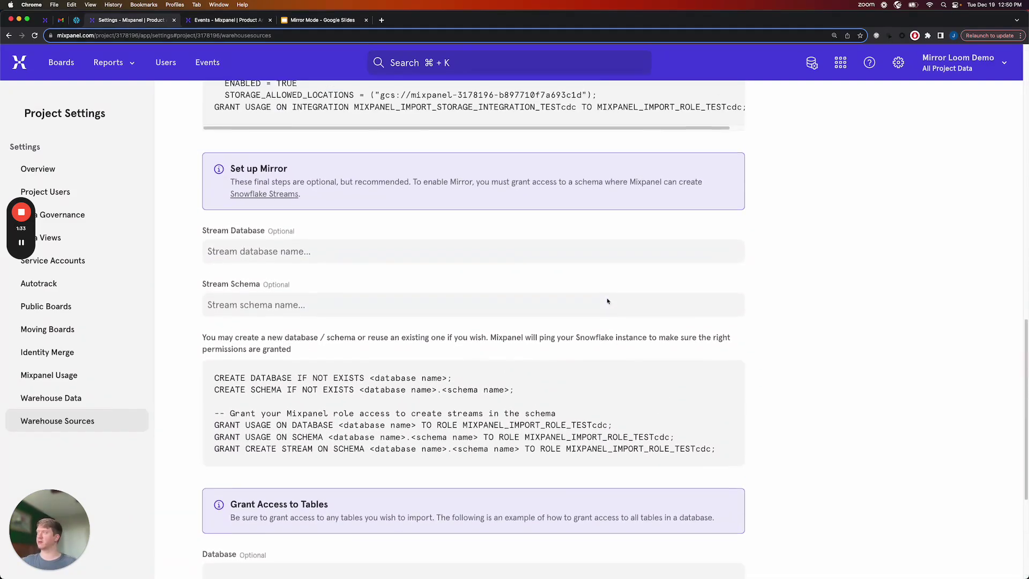
triple_click(358, 183)
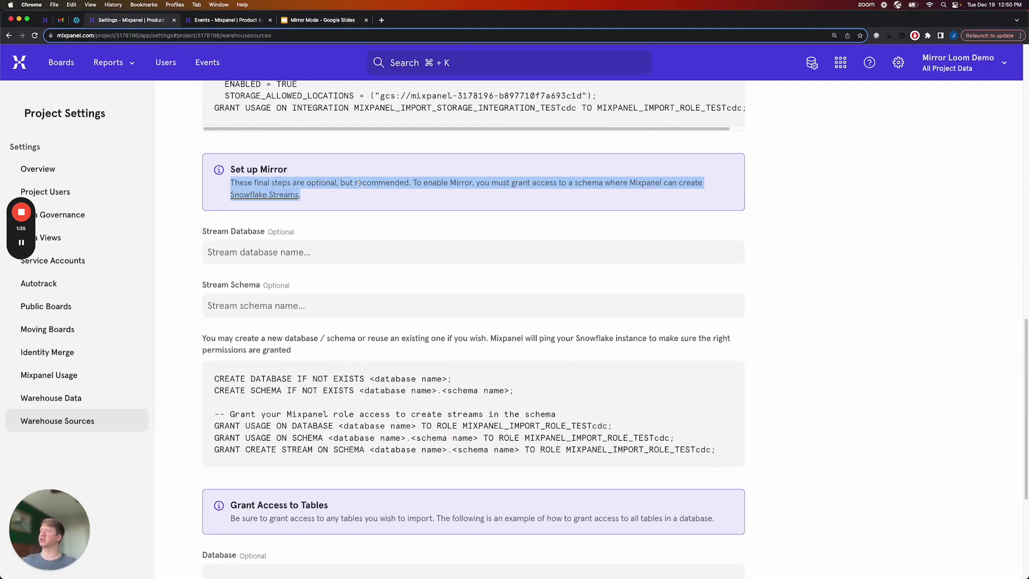
click(393, 197)
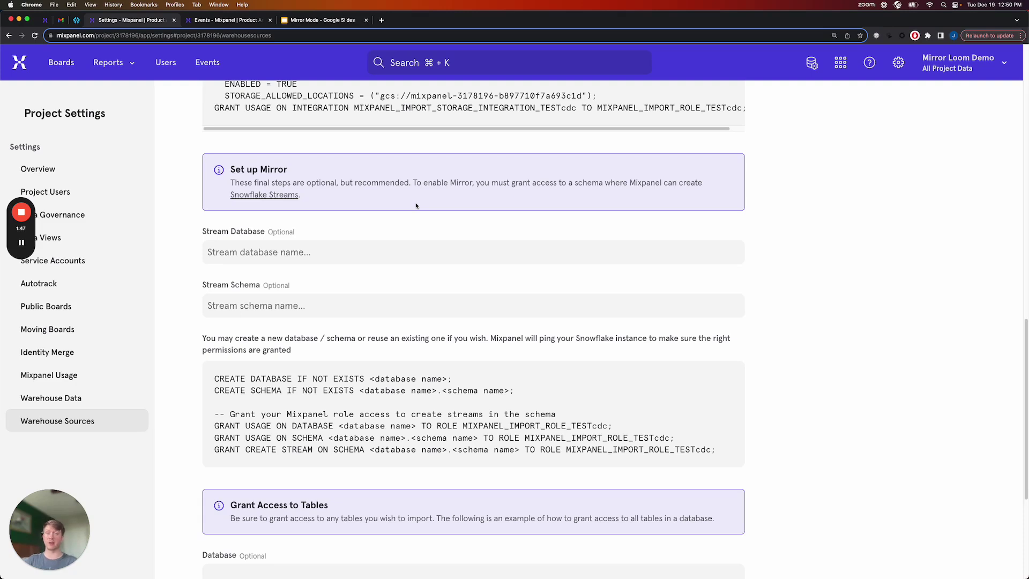
triple_click(416, 205)
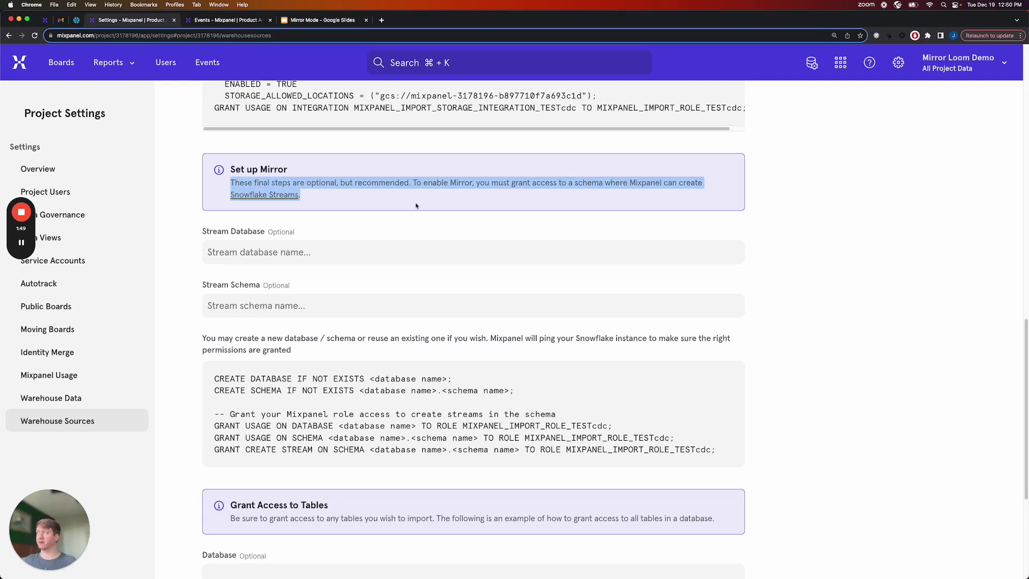
- In Snowflake's object tree, expand TESTSTREAMDB and then TESTSTREAMSCHEMA to show its Streams folder
click(441, 246)
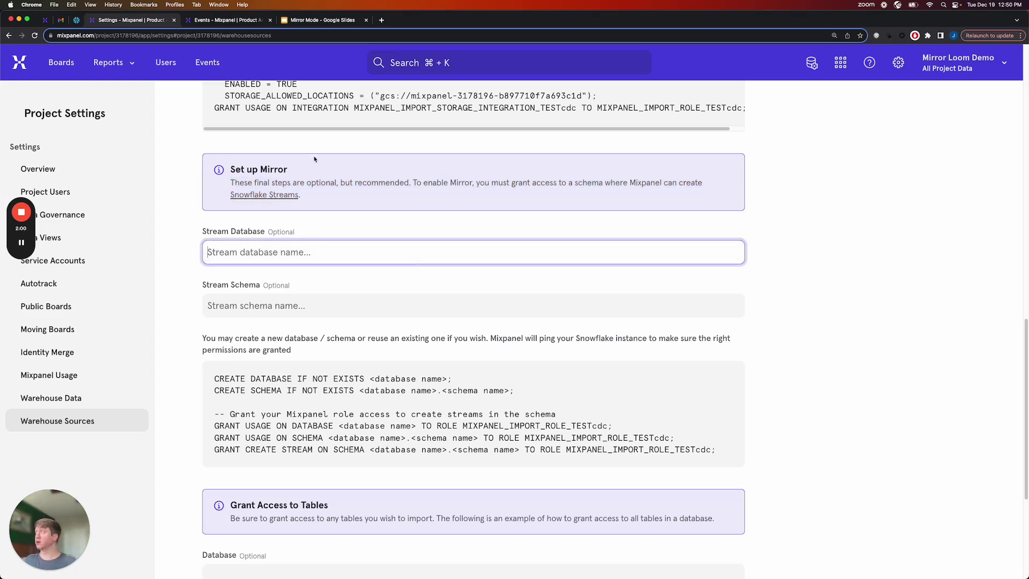
click(76, 22)
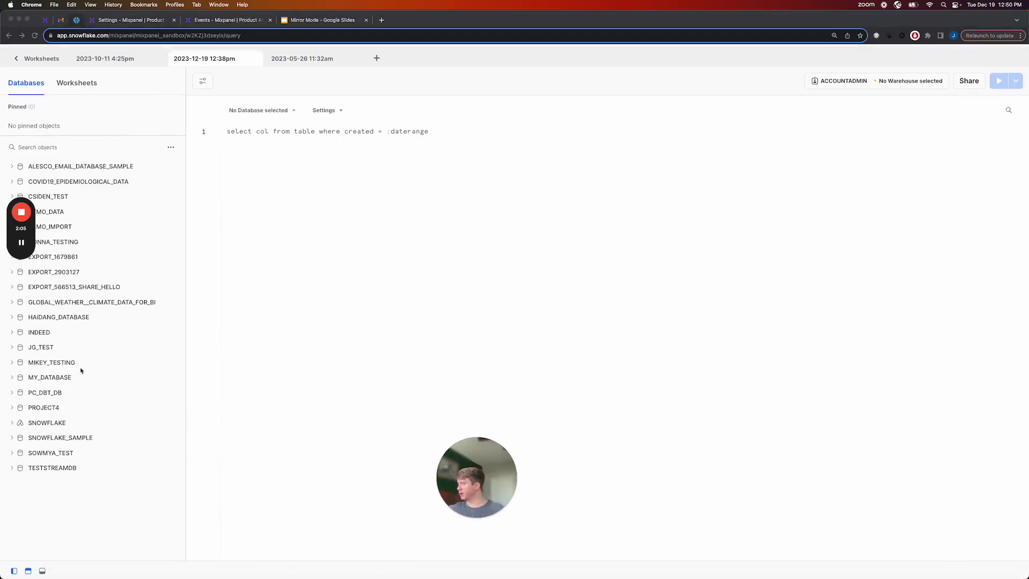
click(12, 468)
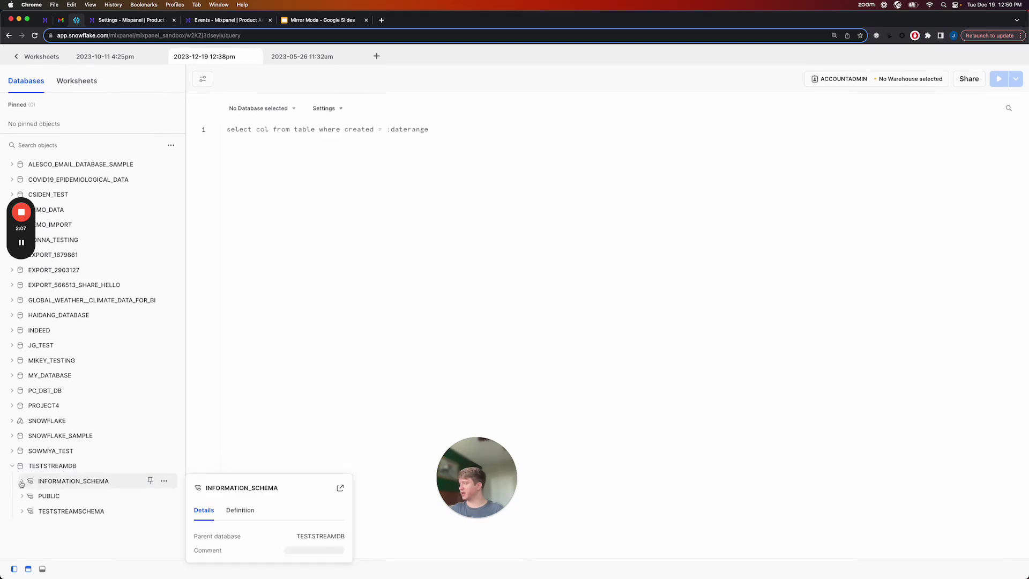
click(69, 510)
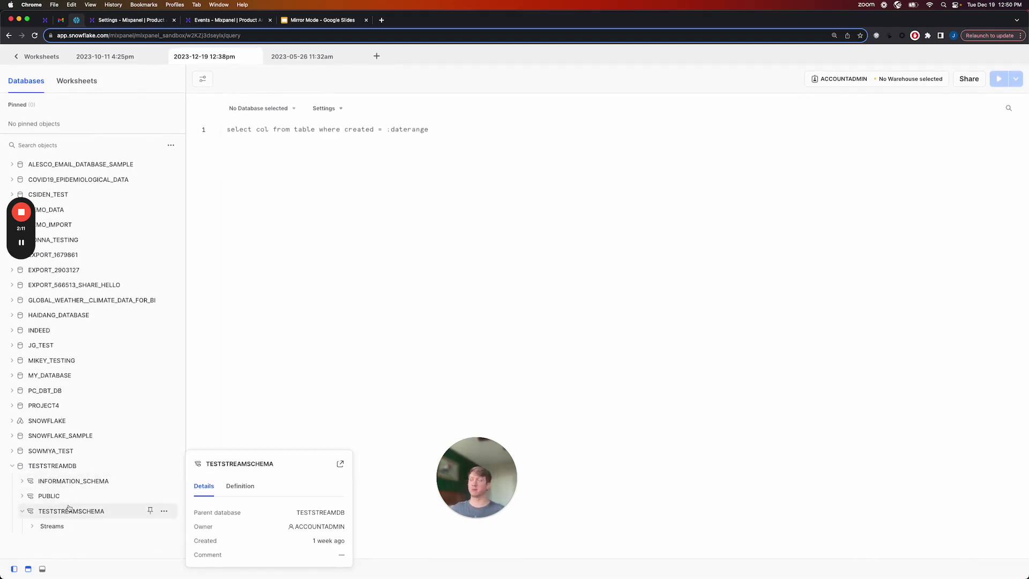
- Enter Stream Database teststreamdb and Stream Schema teststreamschema in the Mirror setup
click(227, 20)
click(123, 20)
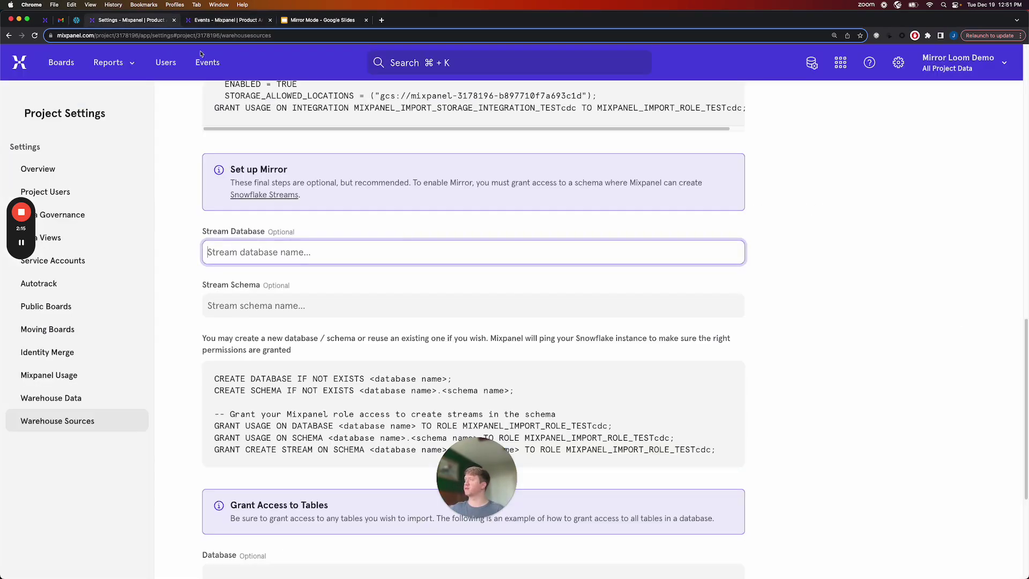
text(tests)
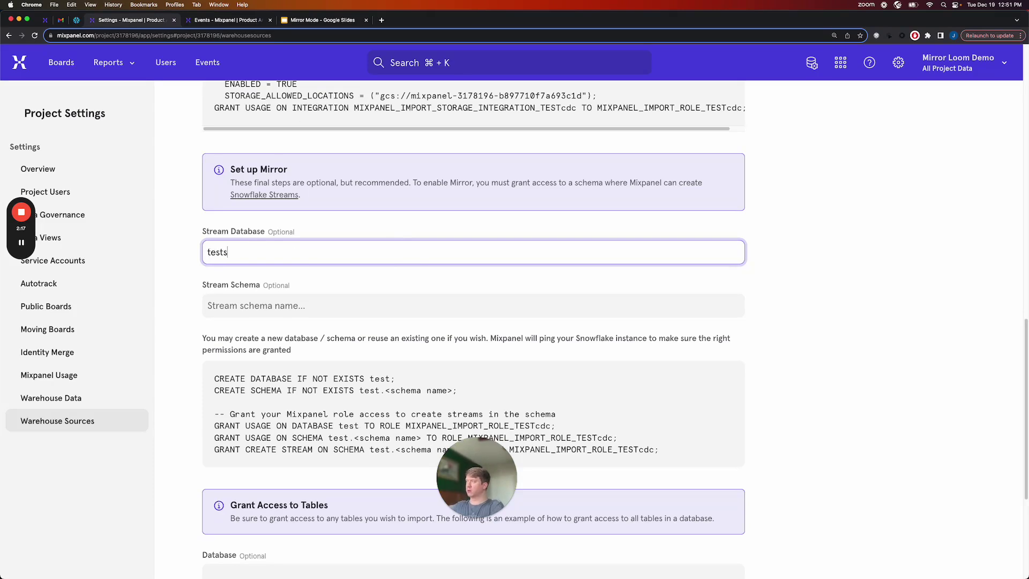
text(treamdb)
key(Tab)
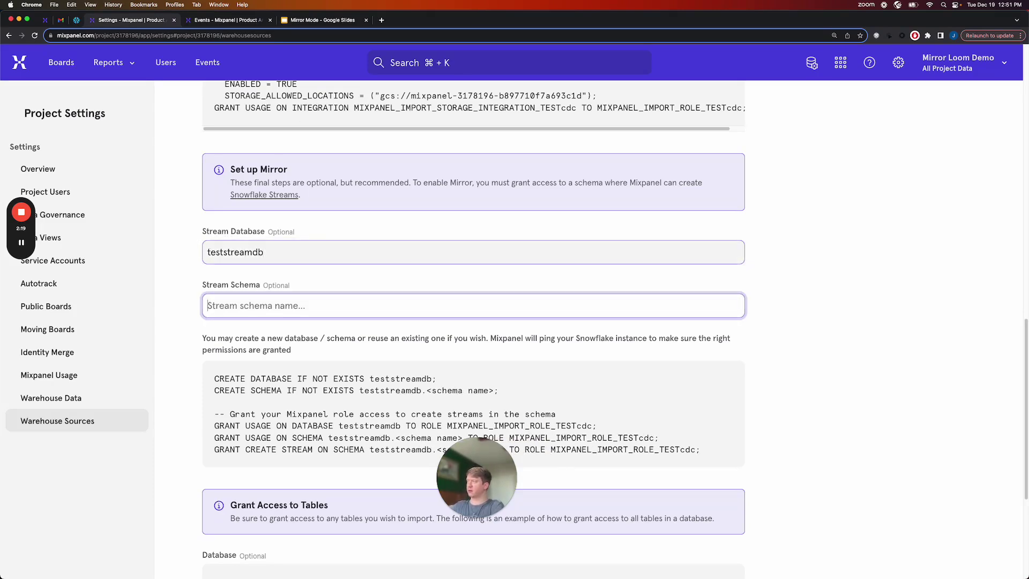
text(s)
key(BackSpace)
text(testst)
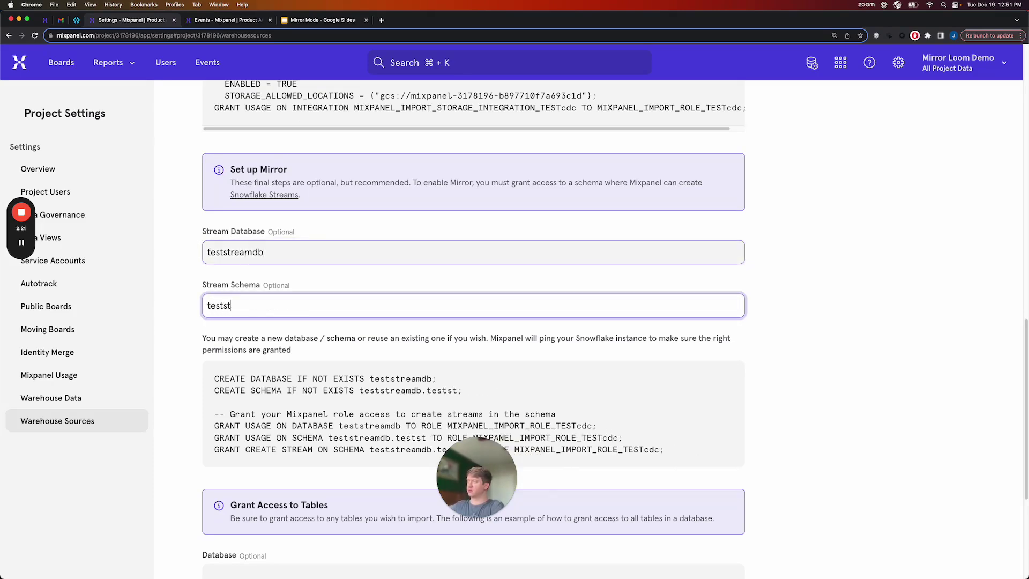
text(reamschema)
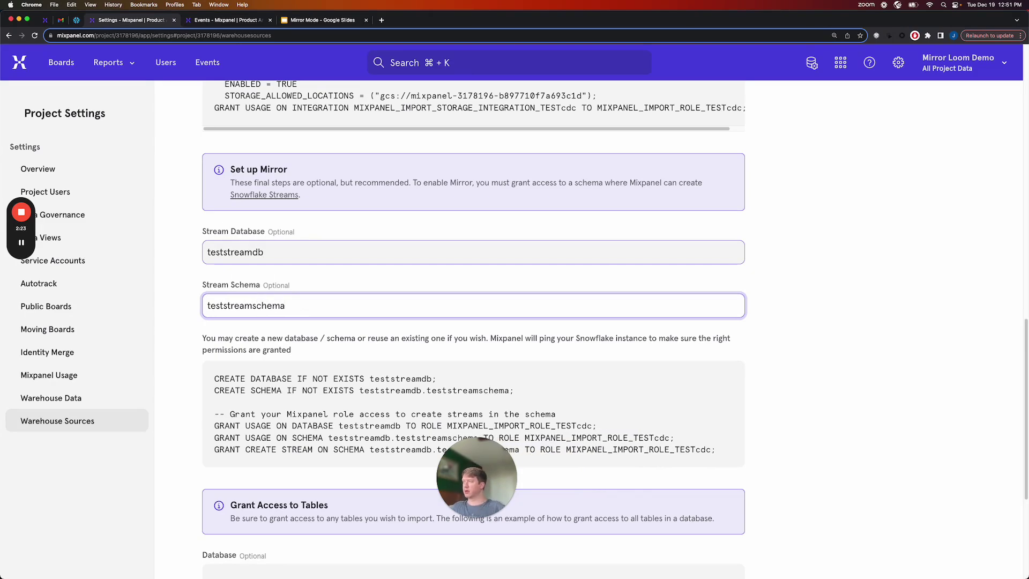
- Copy the stream setup SQL, including the GRANT CREATE STREAM statement
scroll(477, 465, down, 5)
drag(477, 465, 964, 448)
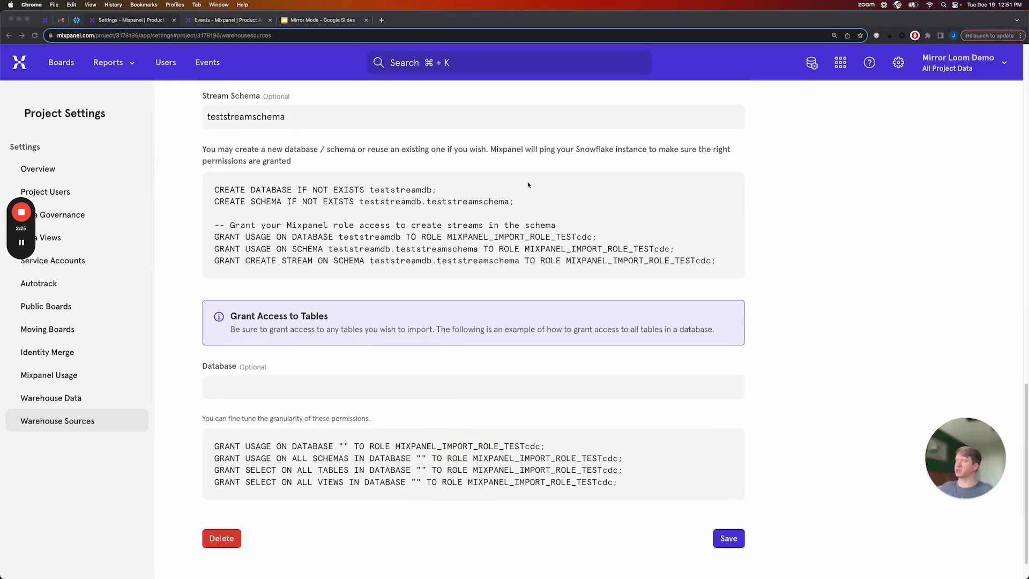
scroll(539, 226, up, 2)
click(540, 294)
double_click(540, 294)
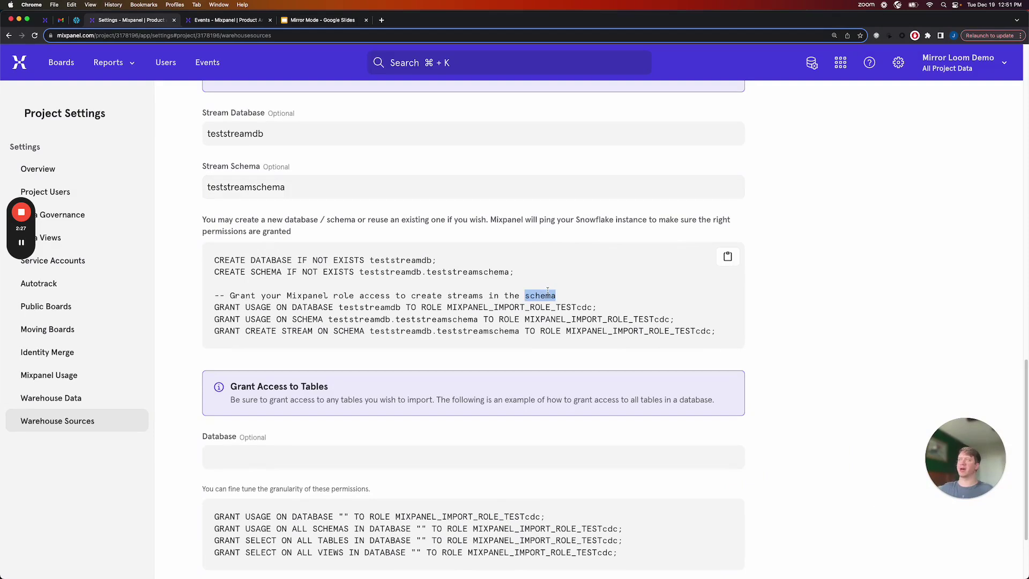
click(547, 291)
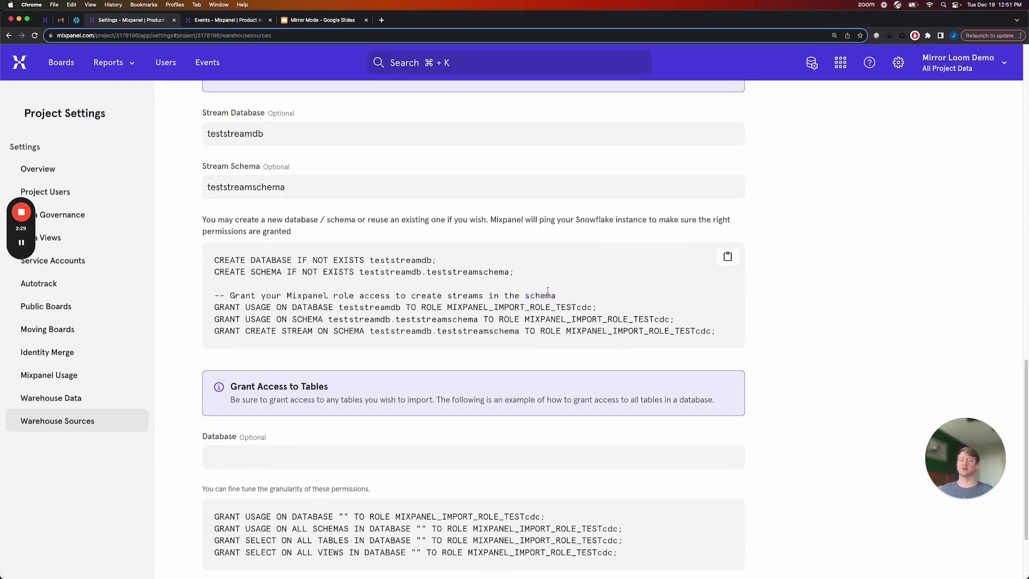
click(726, 259)
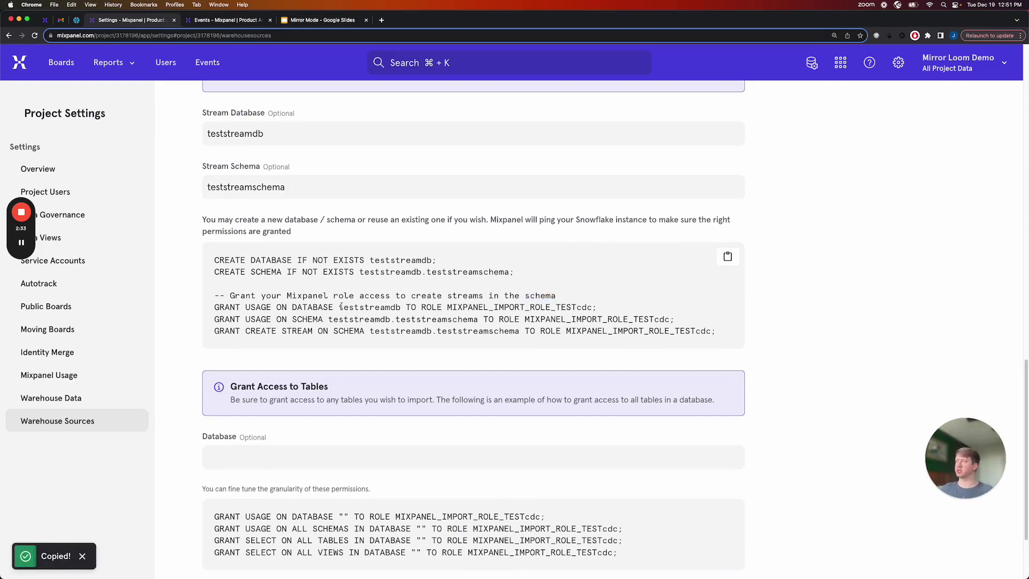
drag(219, 333, 706, 333)
triple_click(704, 333)
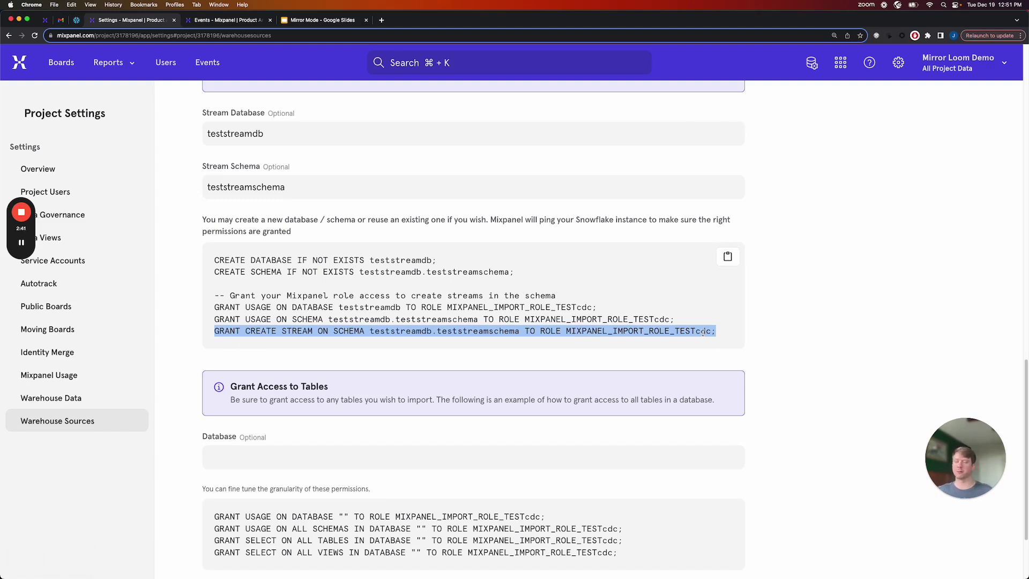
click(727, 256)
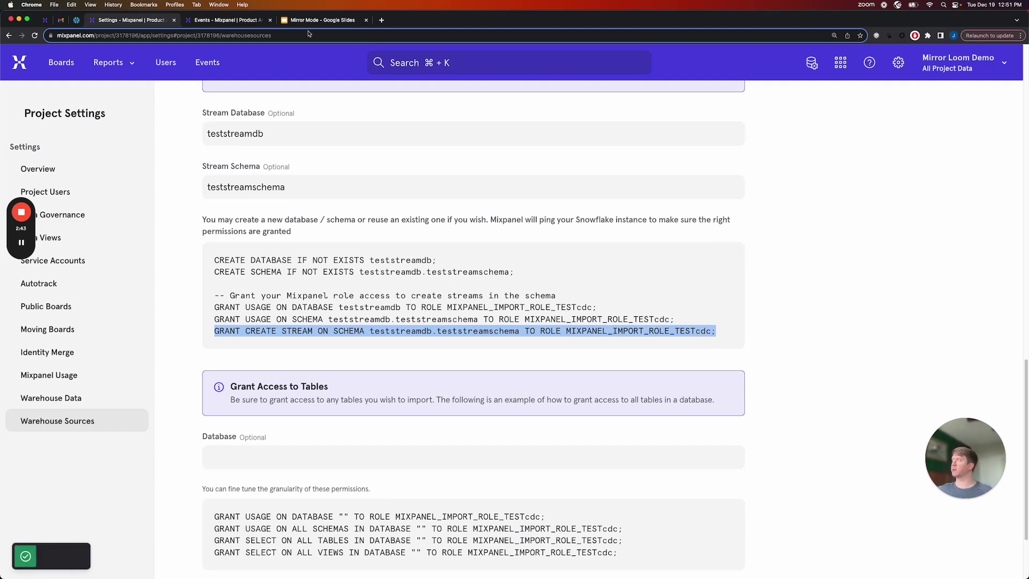
- Replace the Snowflake worksheet contents with the copied grant script and run it
click(76, 20)
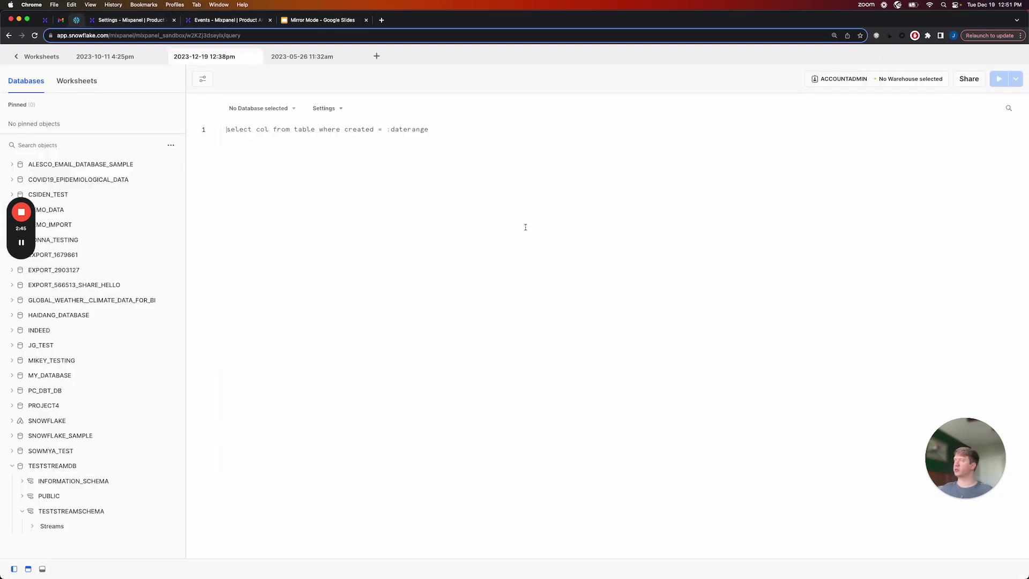
key(super+a)
key(super+v)
key(super+Return)
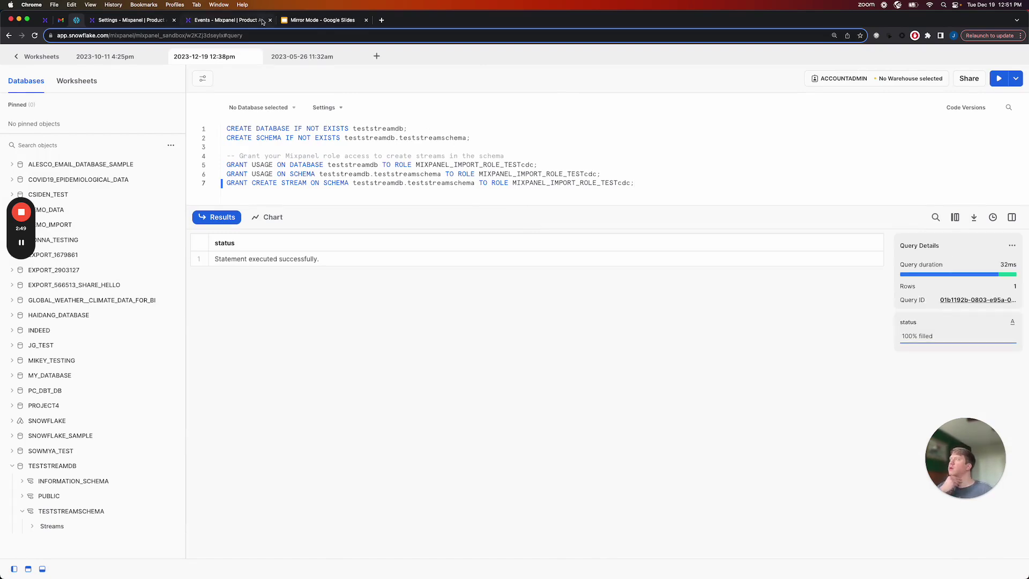
- Save the Snowflake source update and confirm mixpanel_sandbox's Mirror status reads Enabled
click(144, 22)
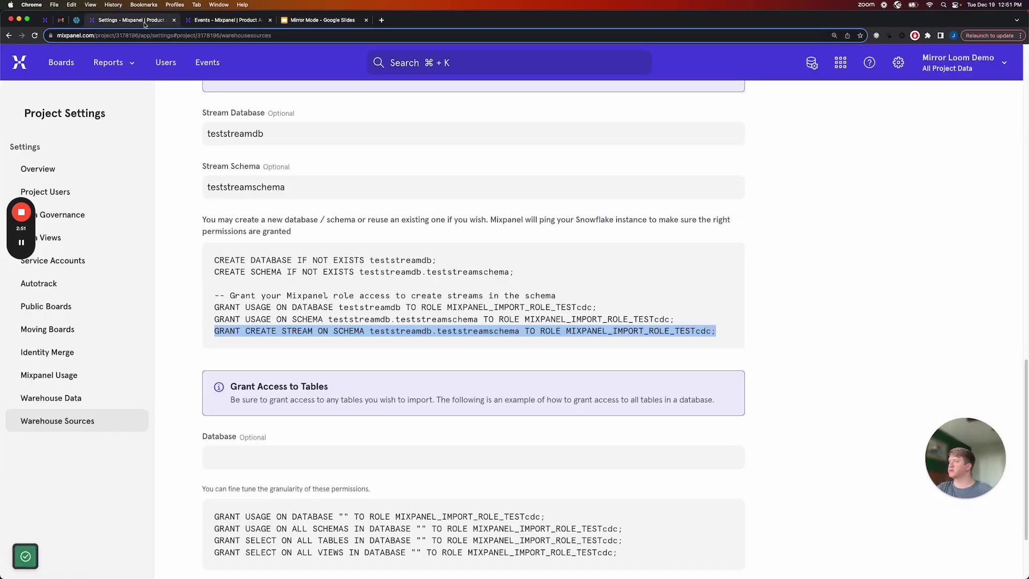
scroll(471, 321, down, 3)
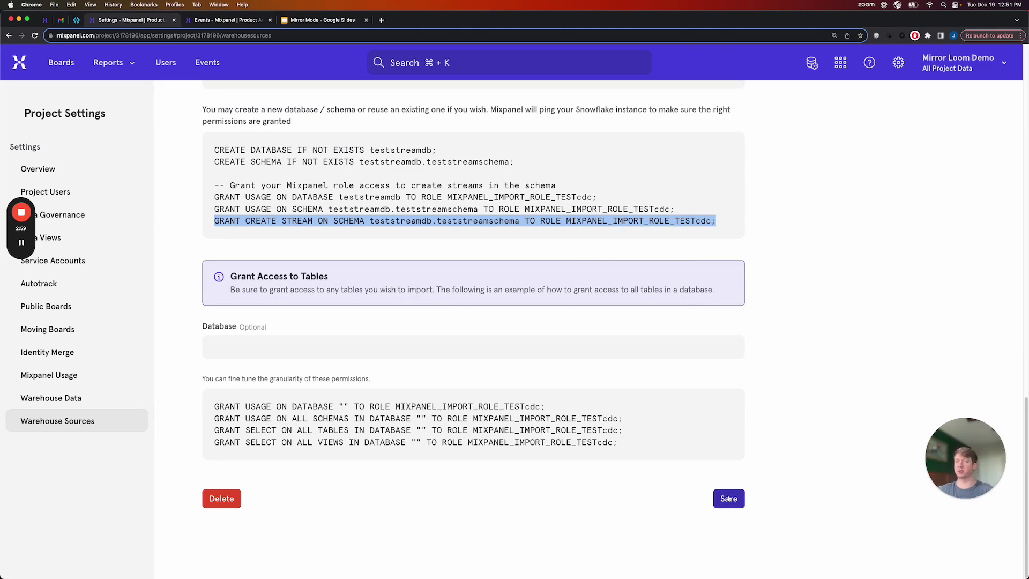
click(728, 499)
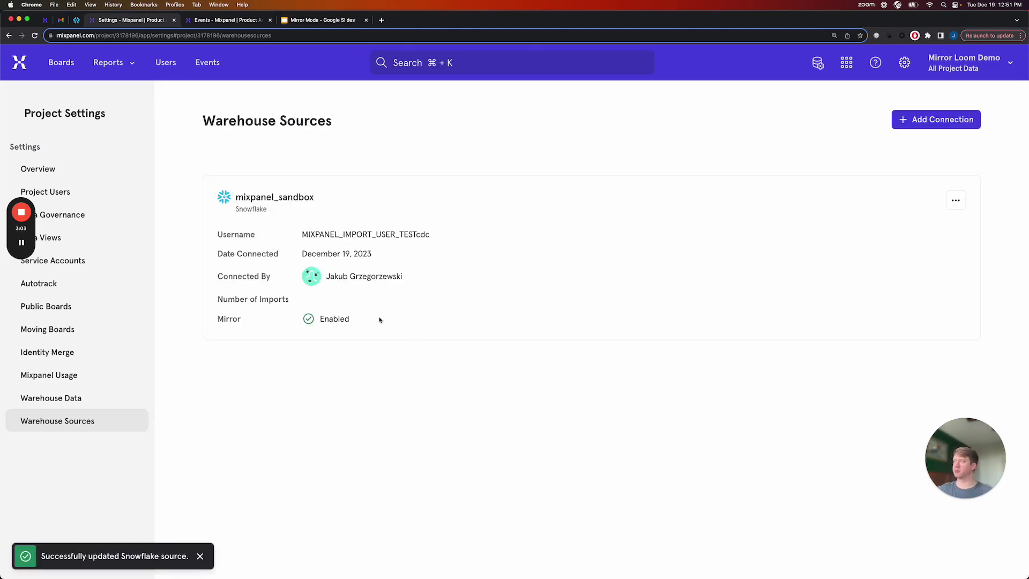
double_click(344, 324)
click(347, 326)
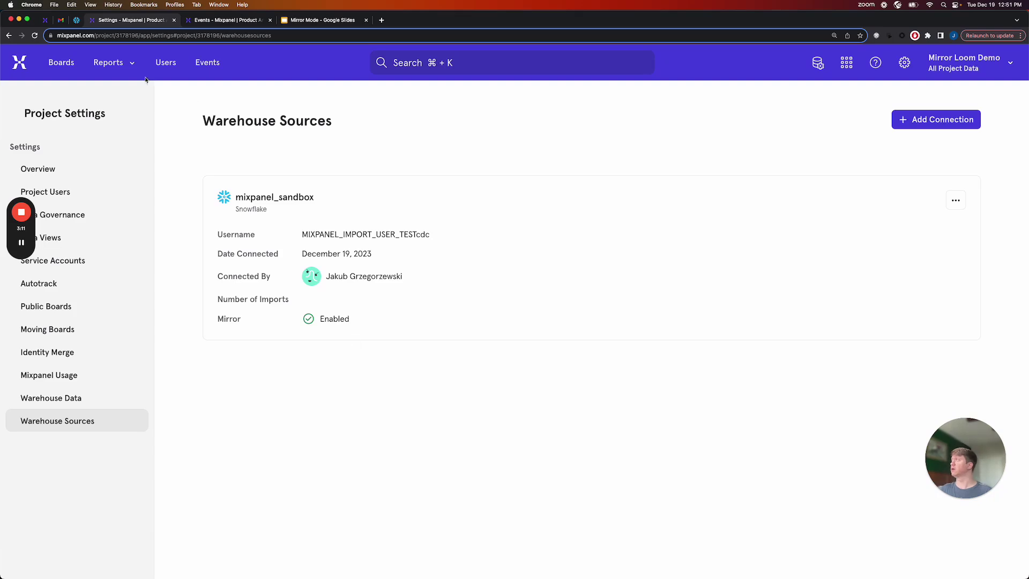
- Run SELECT * on CDC_EVENT_DATA in the 2023-05-26 worksheet and view its 600 rows
click(77, 20)
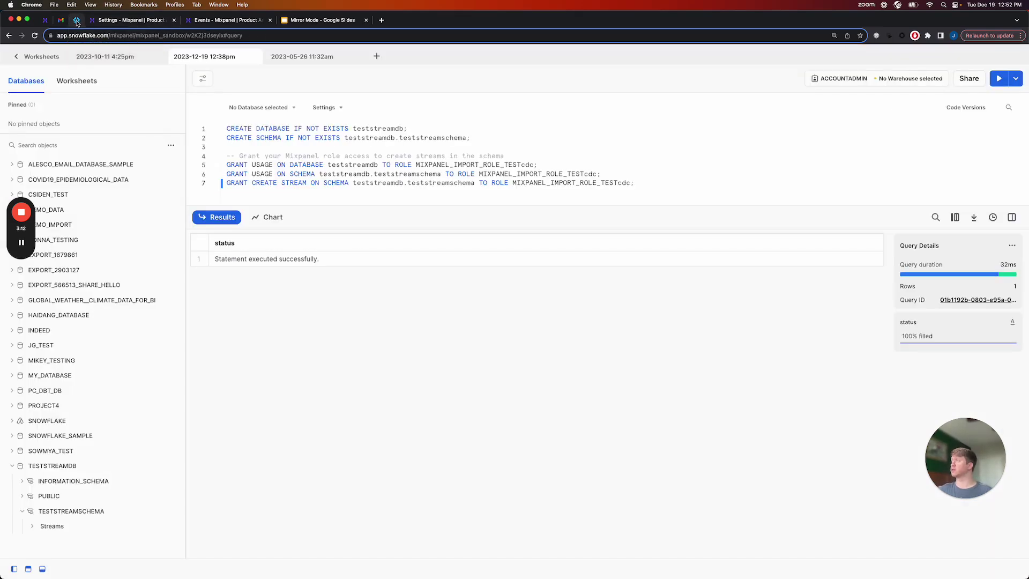
click(301, 56)
click(605, 134)
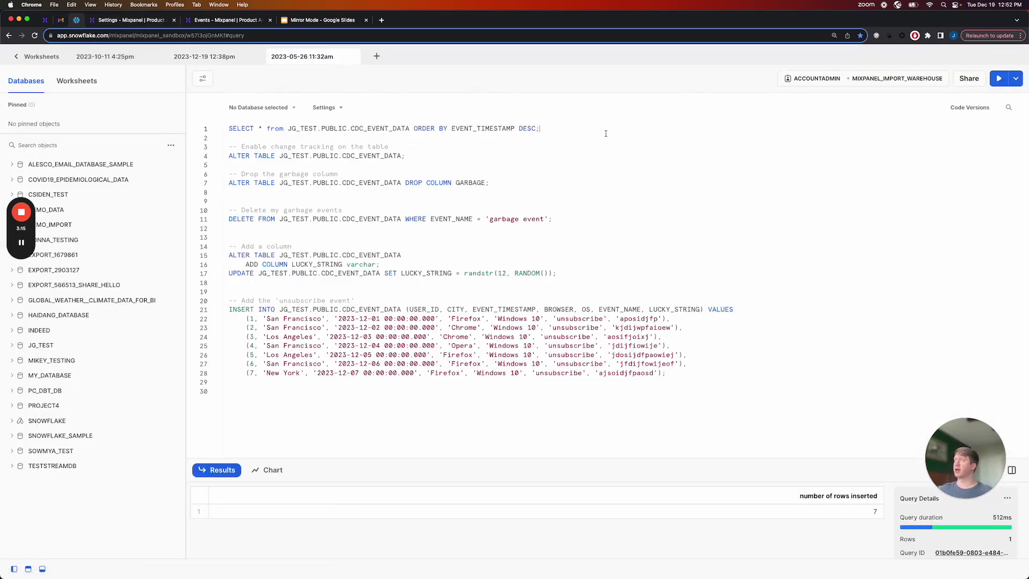
drag(410, 128, 287, 130)
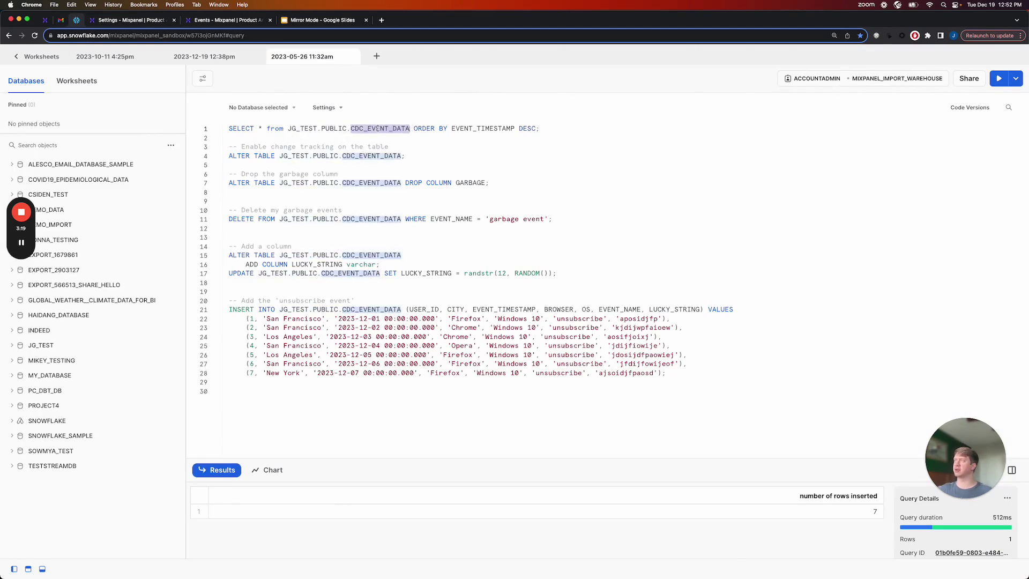
click(507, 132)
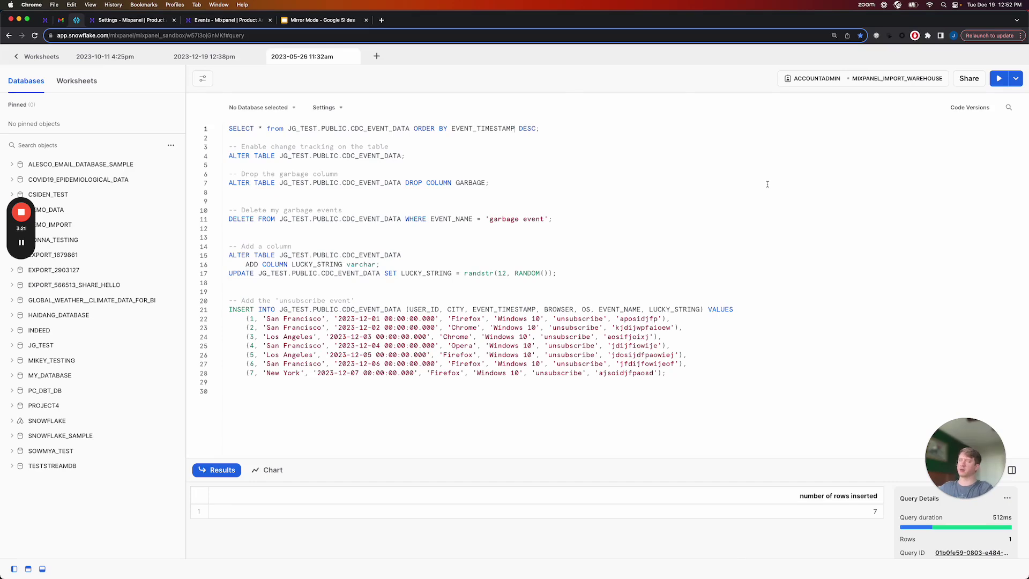
key(super+Return)
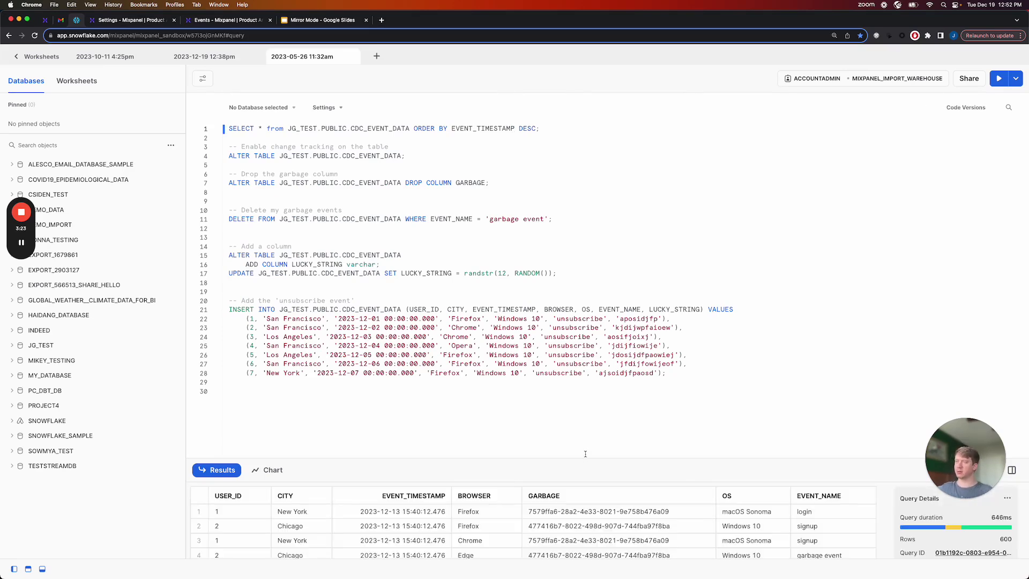
drag(585, 460, 597, 288)
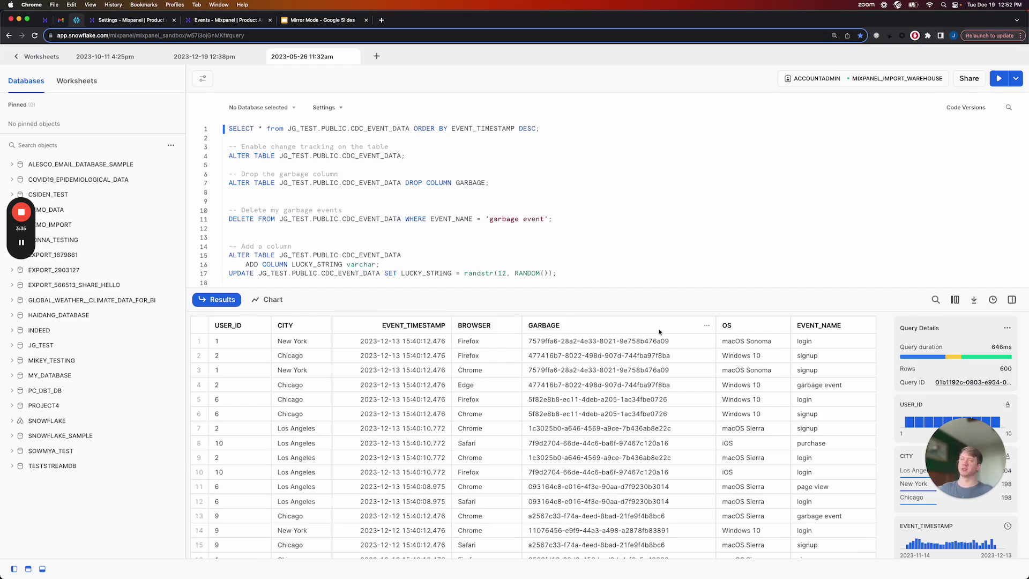
scroll(750, 429, down, 1)
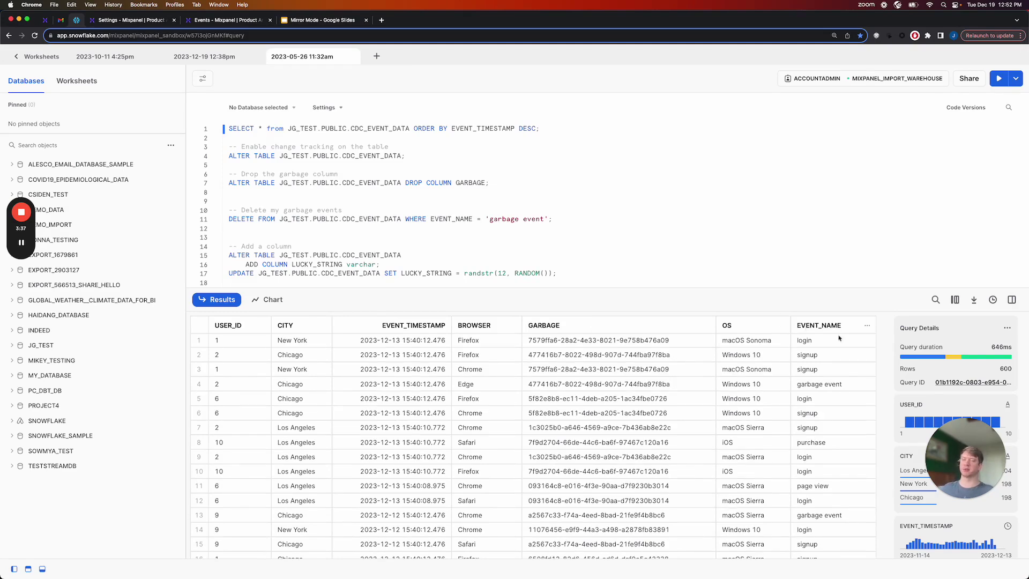
scroll(691, 353, down, 2)
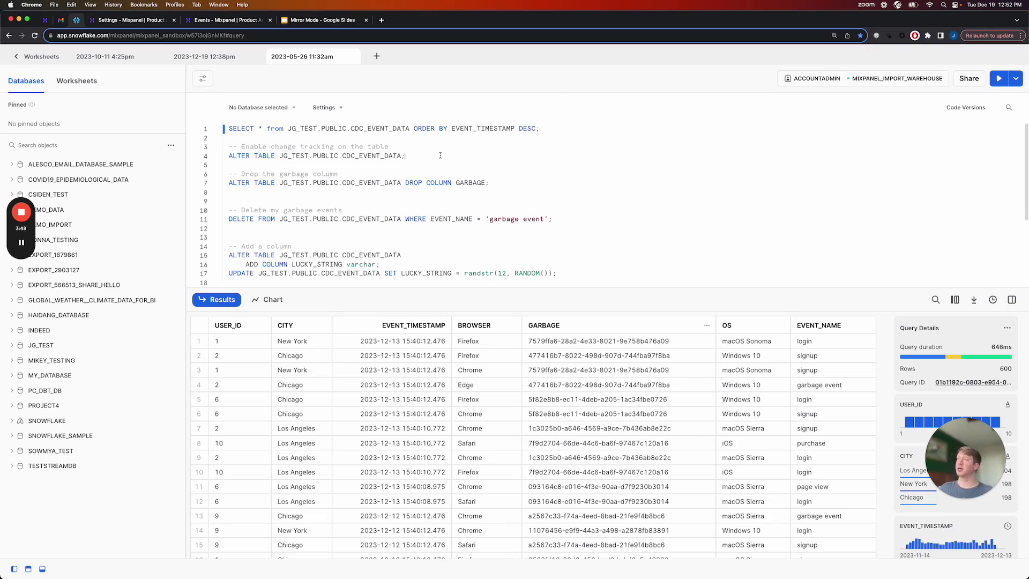
- Set CHANGE_TRACKING=true in the line 4 ALTER TABLE statement for CDC_EVENT_DATA
double_click(375, 155)
click(446, 157)
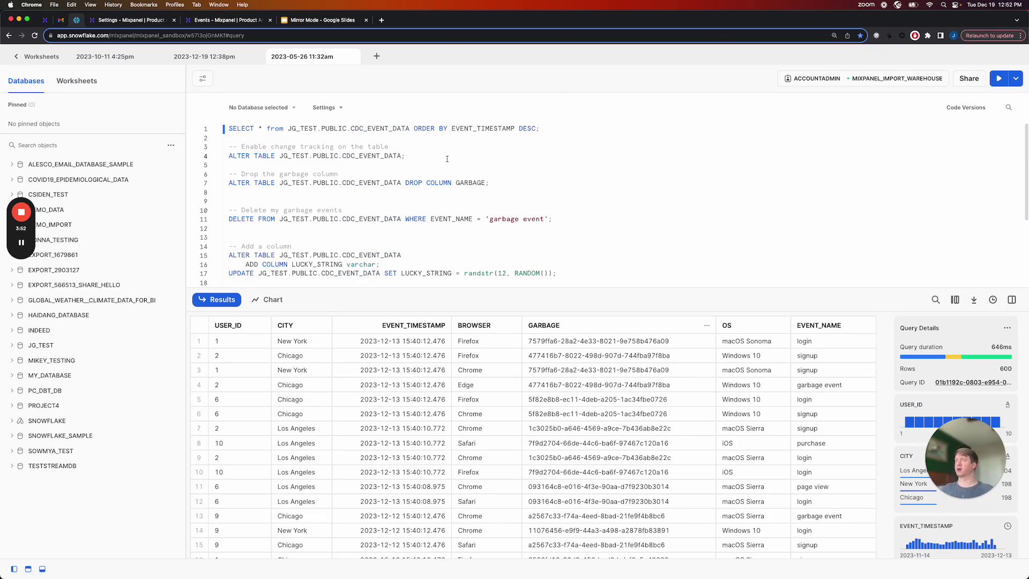
key(Left)
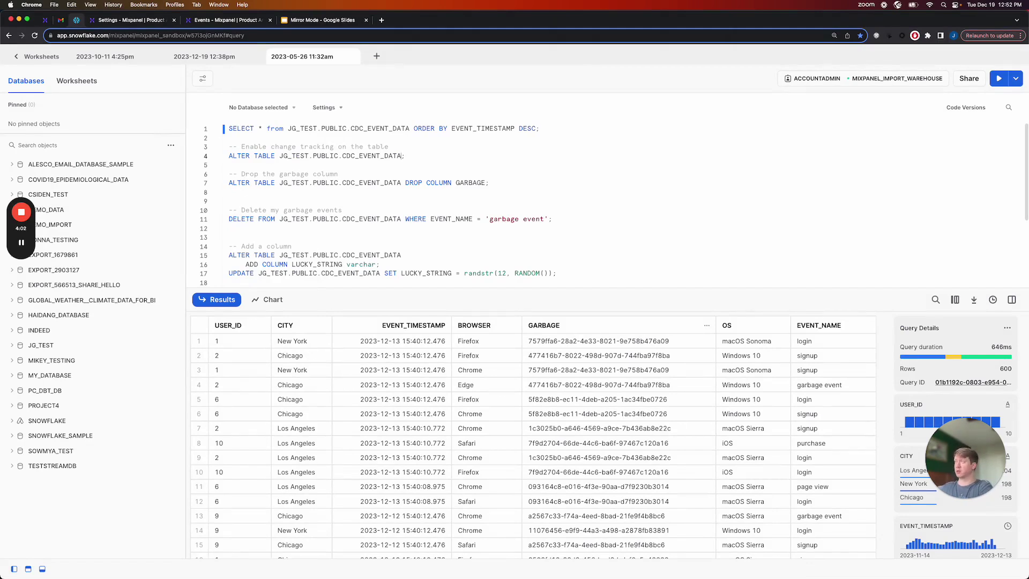
text(C)
text(HANGE_TRACKING=)
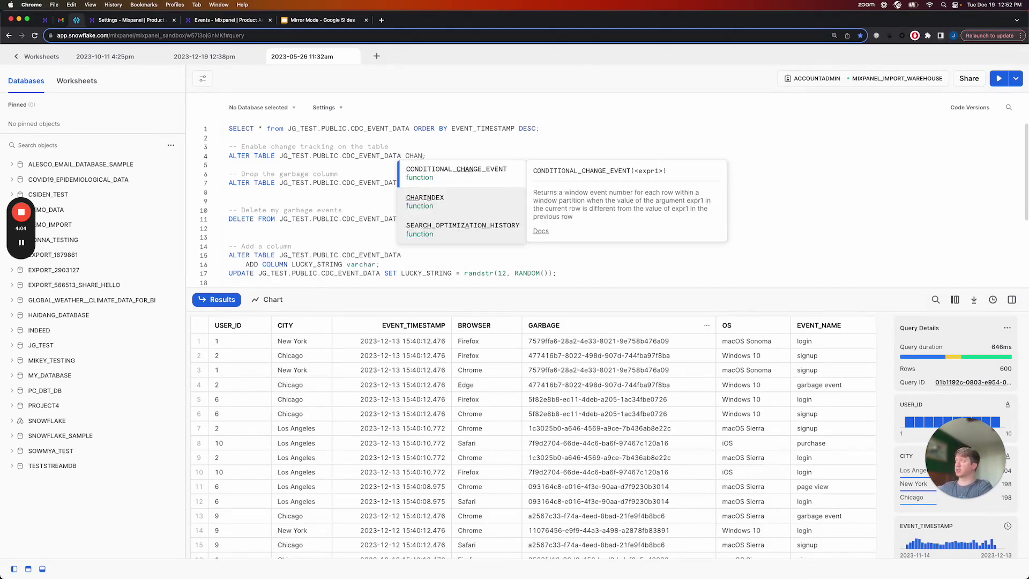
text(true)
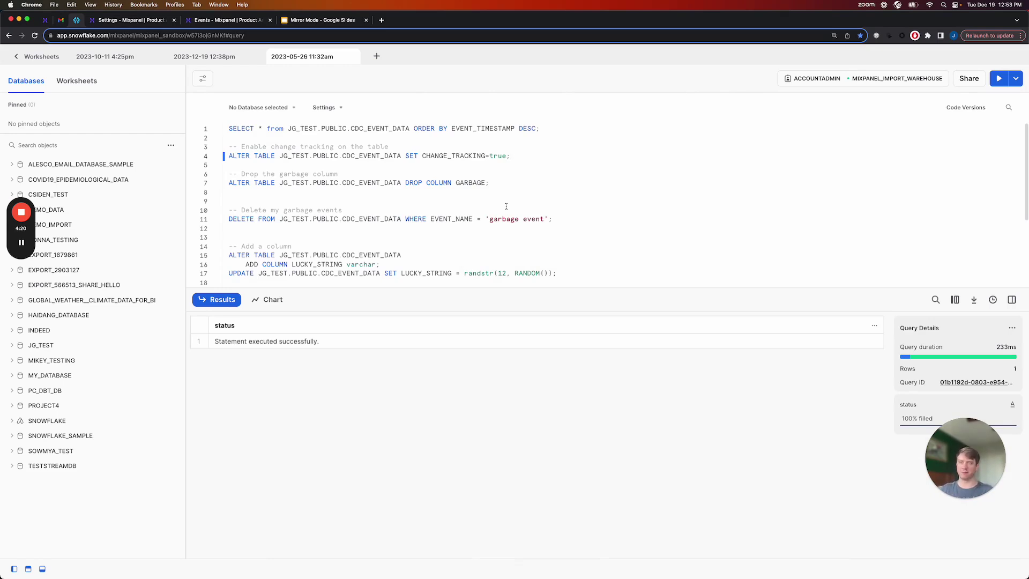
click(148, 23)
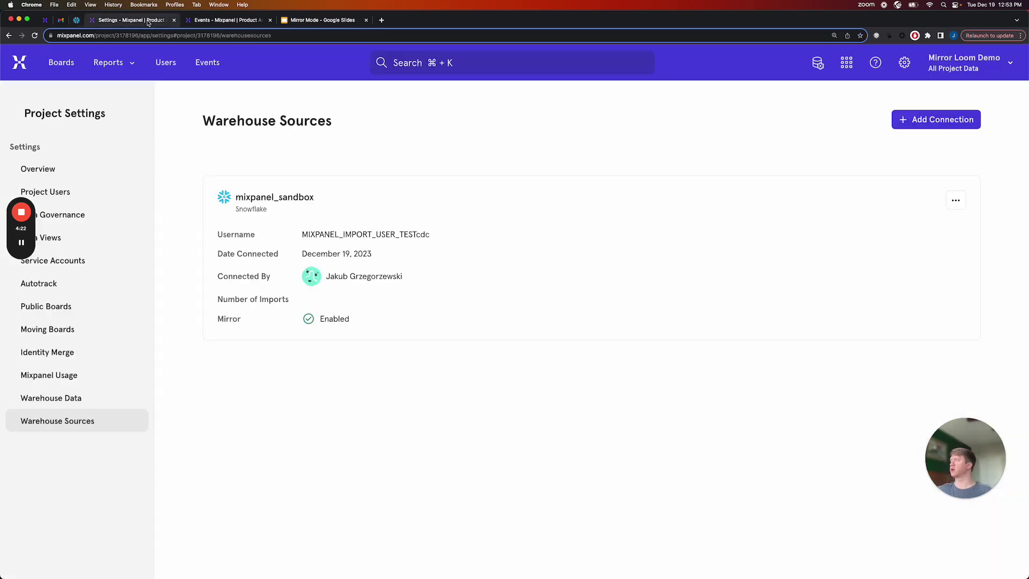
- Start a new event table from mixpanel_sandbox, database JG_TEST, schema PUBLIC, table CDC_EVENT_DATA
click(117, 403)
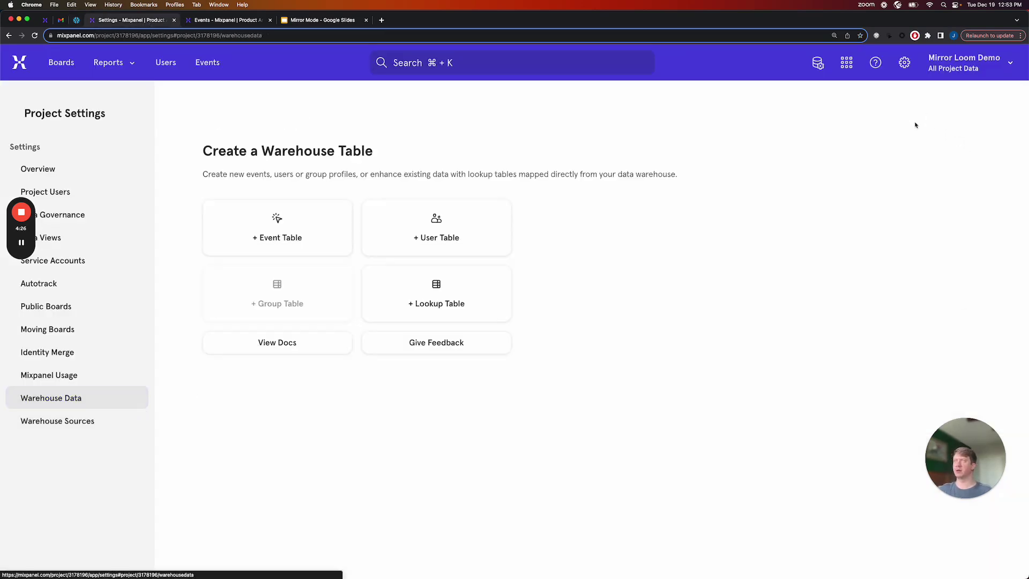
click(331, 255)
click(193, 162)
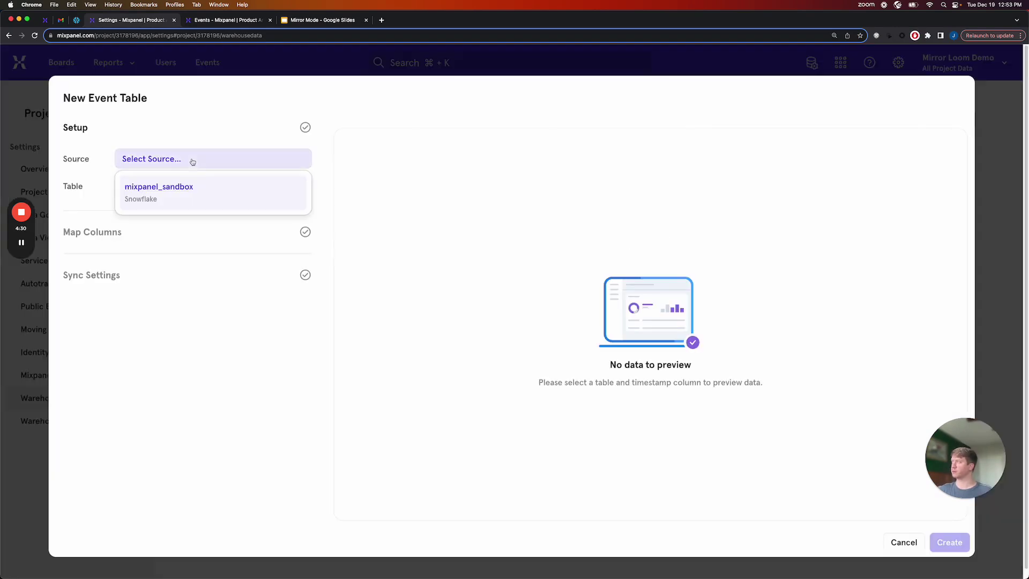
click(191, 197)
click(226, 186)
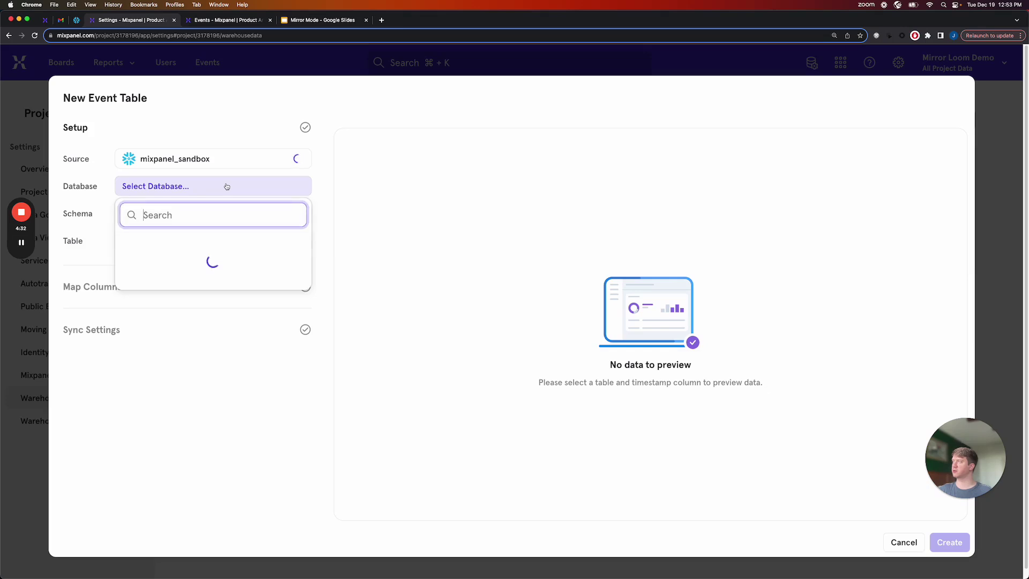
click(207, 253)
click(258, 222)
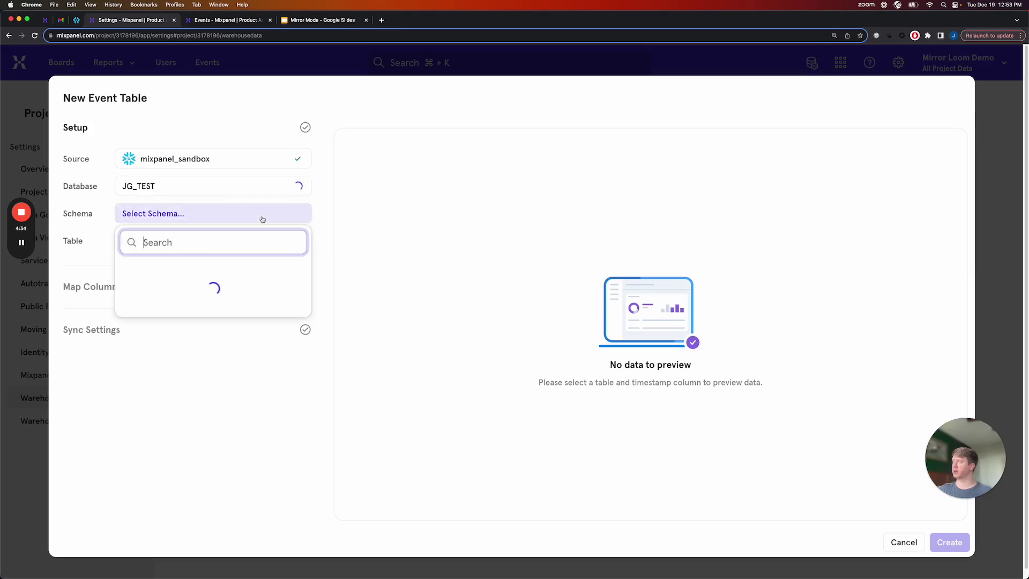
click(197, 300)
click(230, 242)
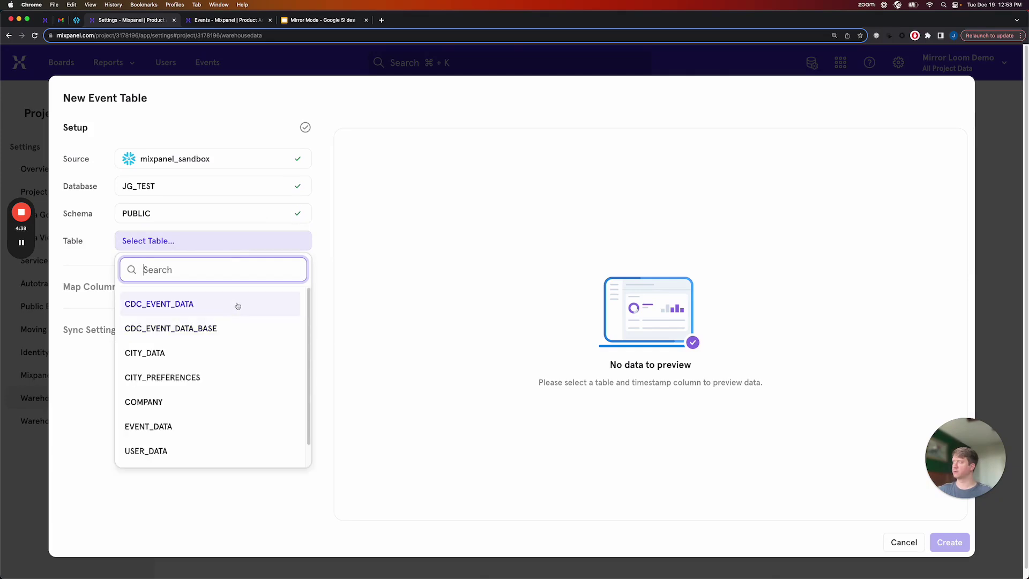
click(237, 304)
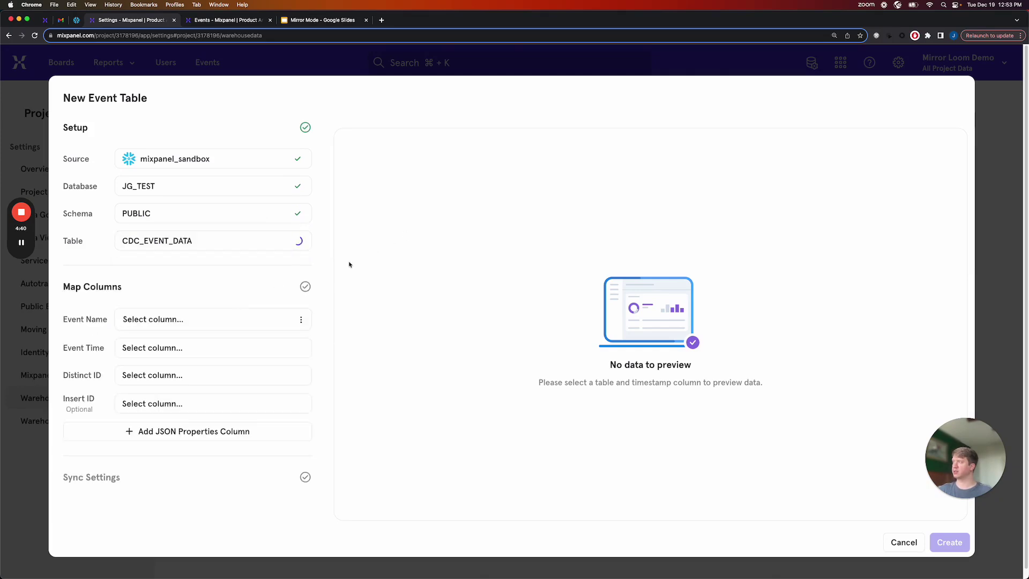
- Map EVENT_NAME as event name, EVENT_TIMESTAMP as event time, and USER_ID as distinct ID
click(246, 312)
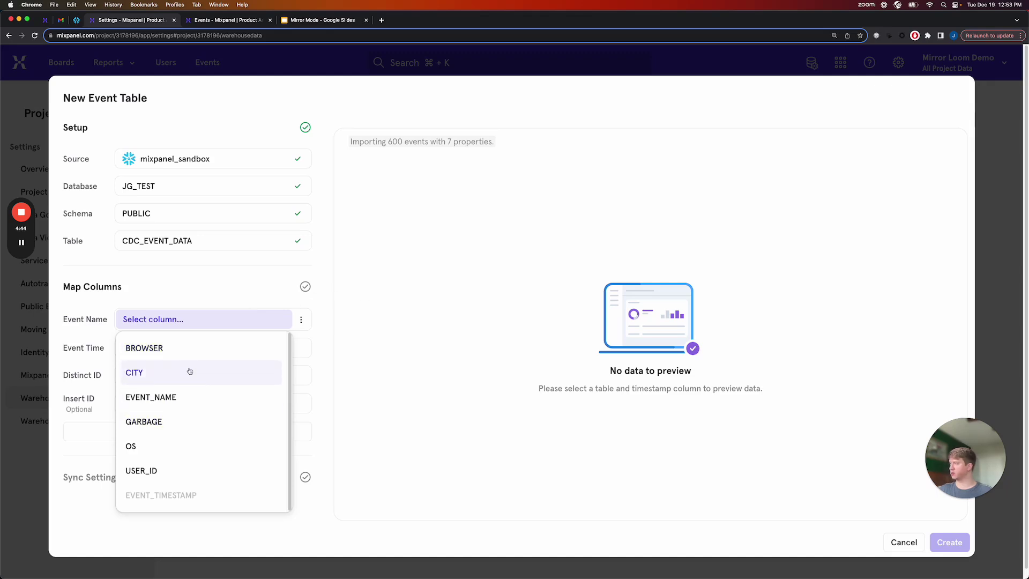
click(172, 397)
click(211, 347)
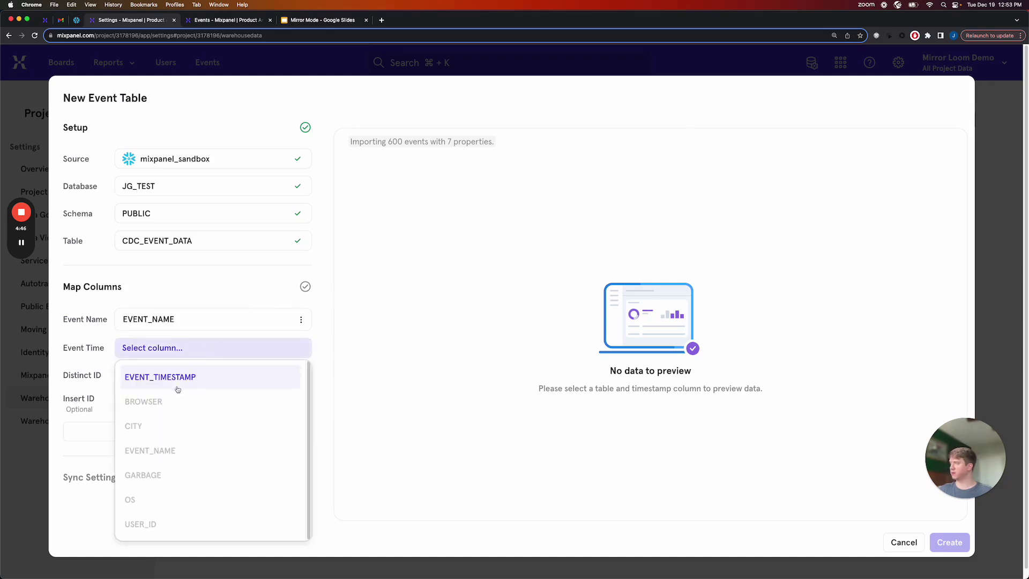
click(177, 388)
click(196, 397)
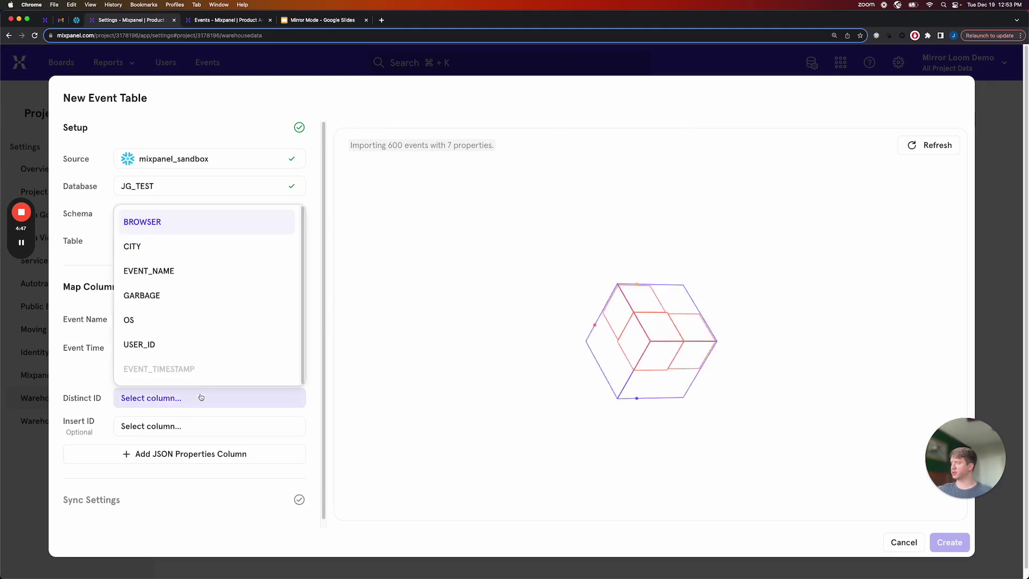
click(199, 344)
- Change the Sync Mode from Time Based to Mirror
scroll(214, 375, down, 3)
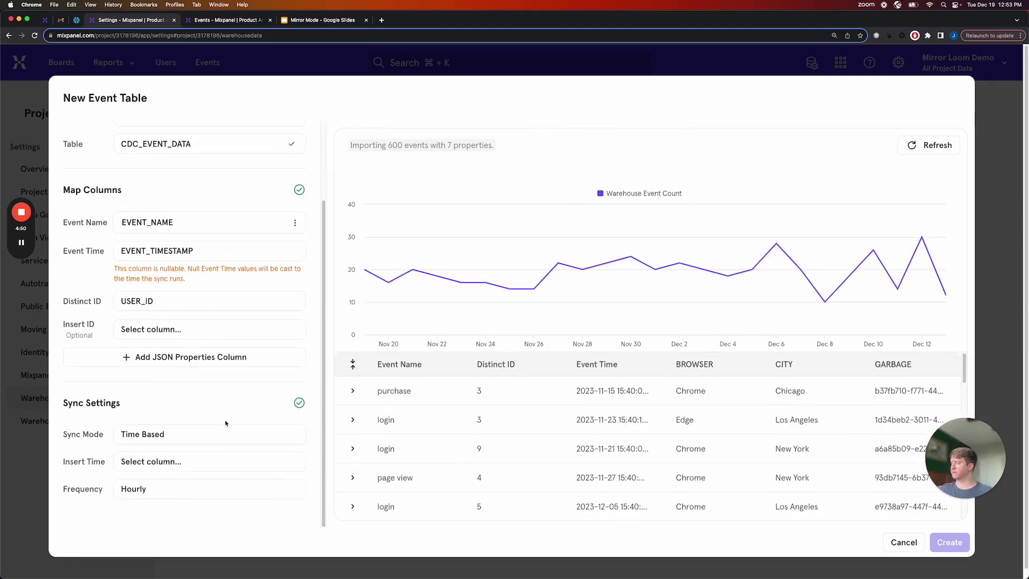
triple_click(90, 436)
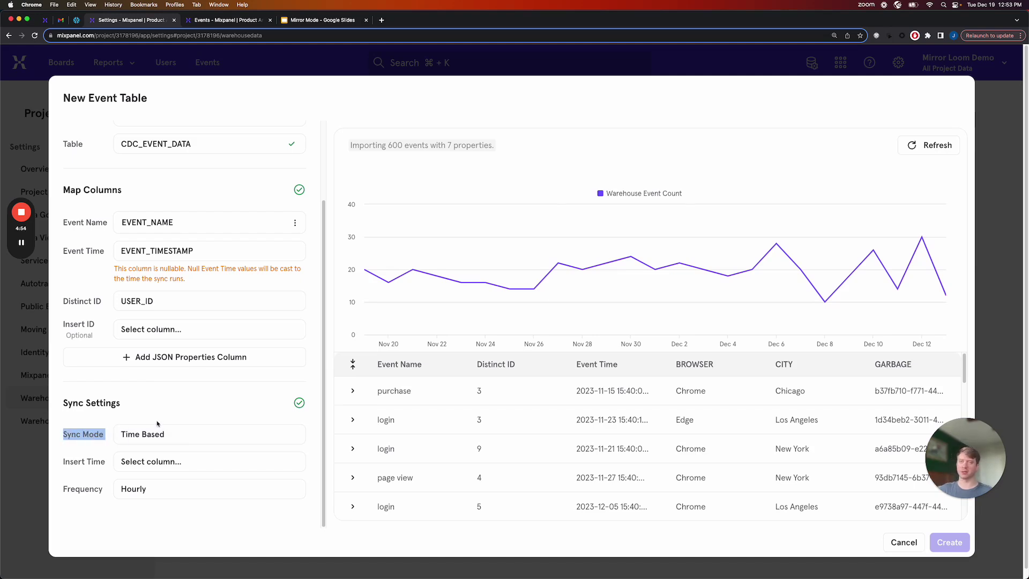
click(180, 437)
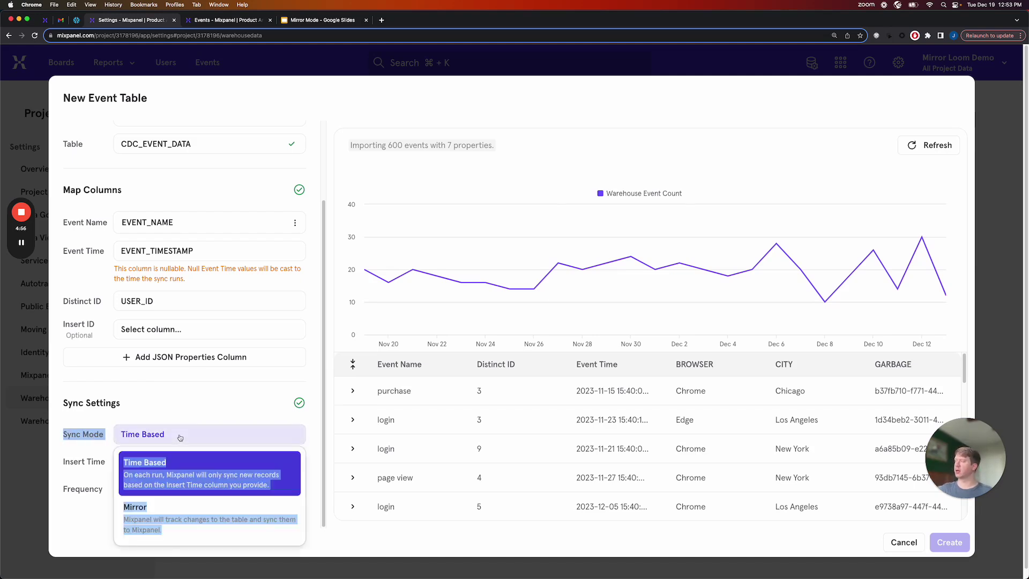
click(230, 399)
click(213, 436)
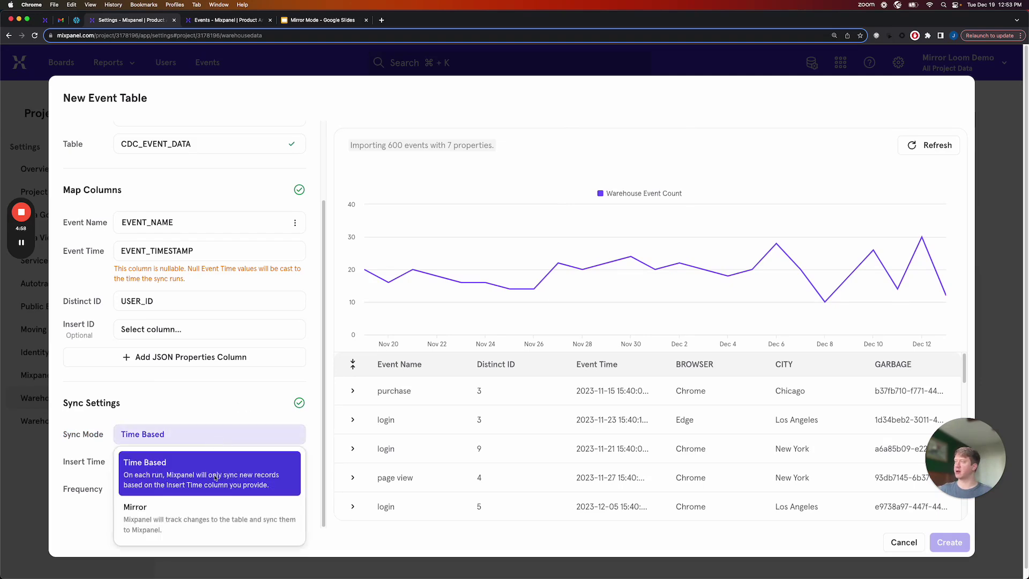
click(210, 530)
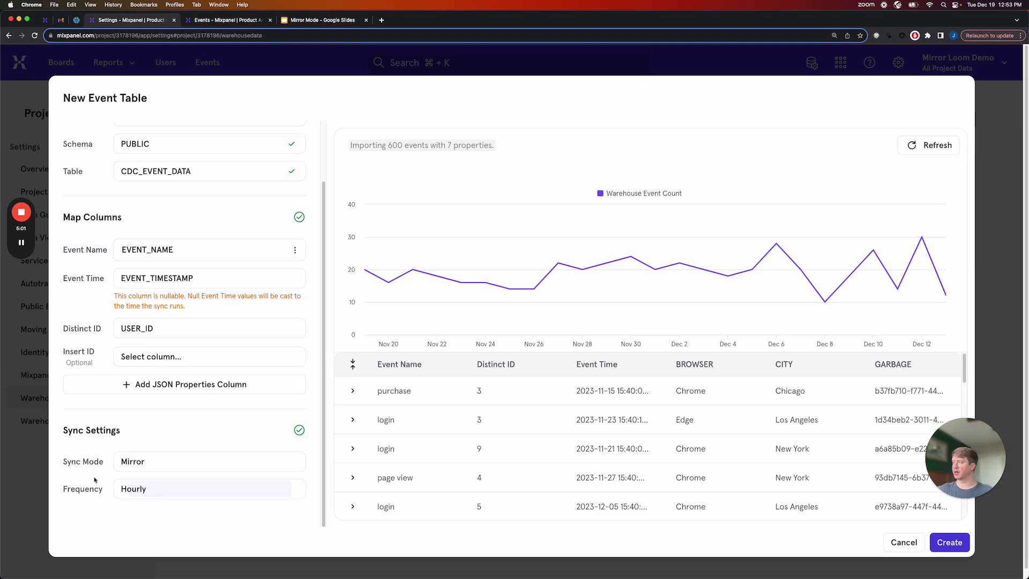
- Create the CDC_EVENT_DATA event table and refresh Sync History until the backfill succeeds
click(949, 542)
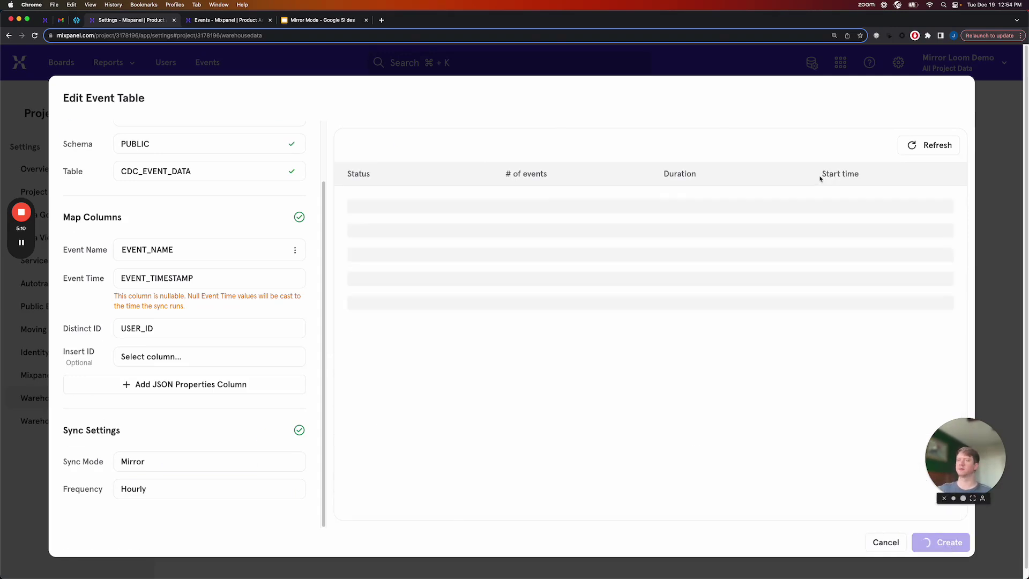
click(617, 214)
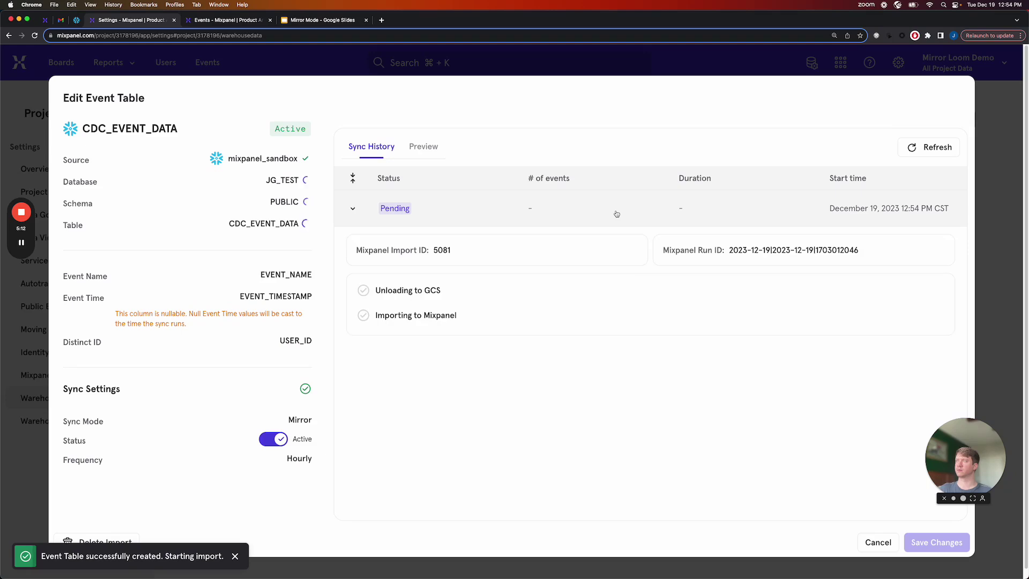
click(925, 146)
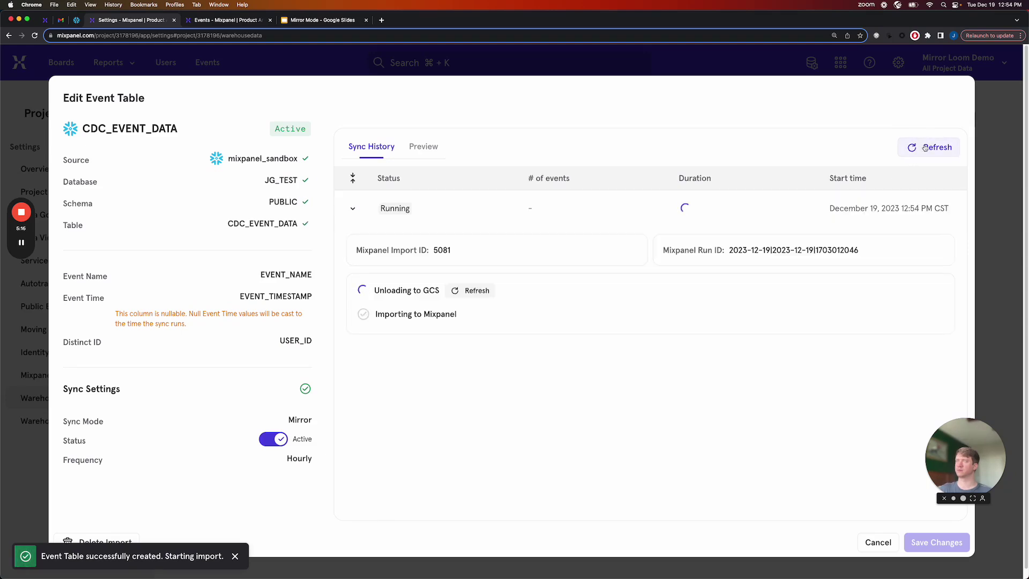
click(925, 147)
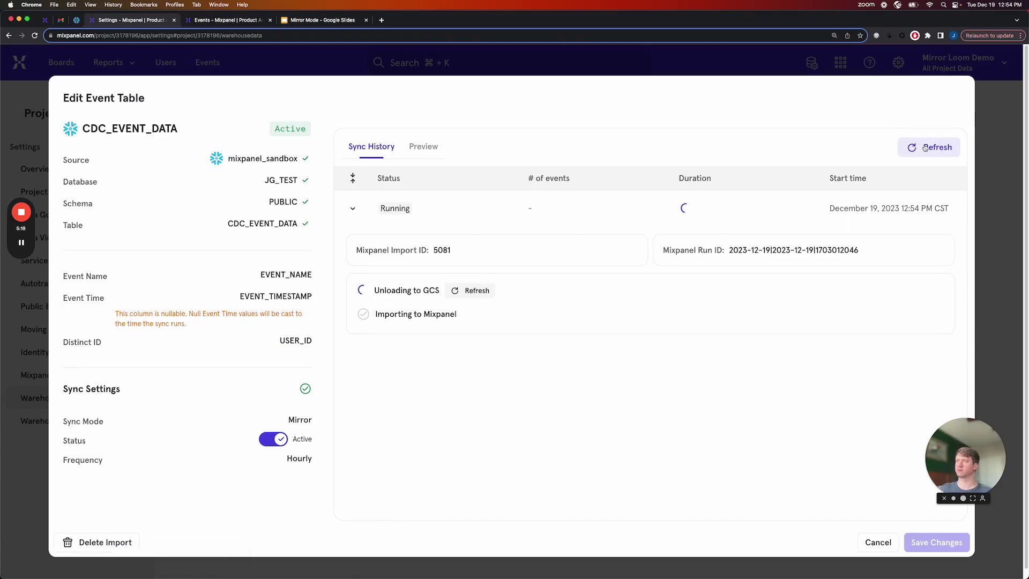
click(921, 151)
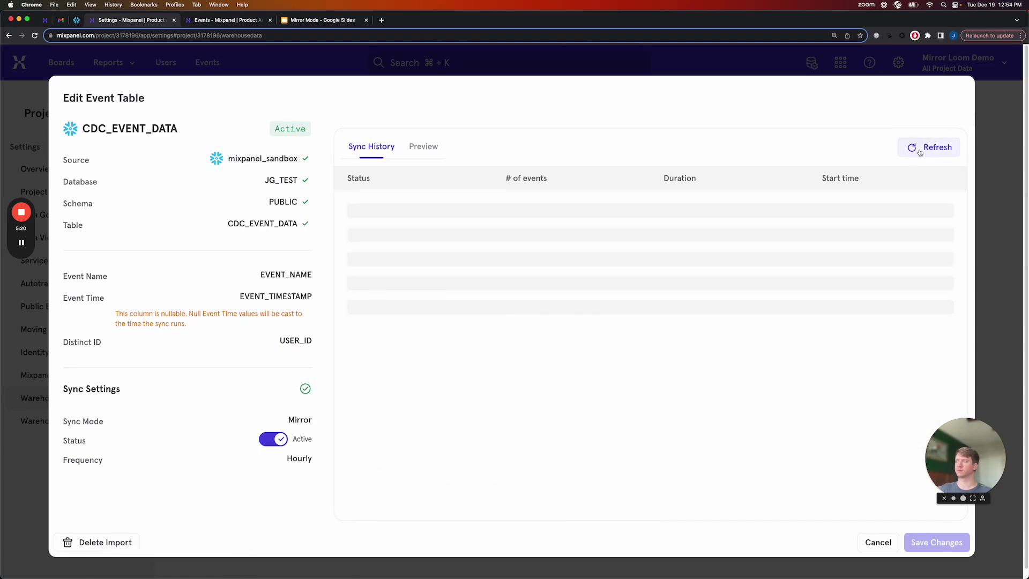
scroll(730, 349, down, 1)
scroll(663, 426, up, 1)
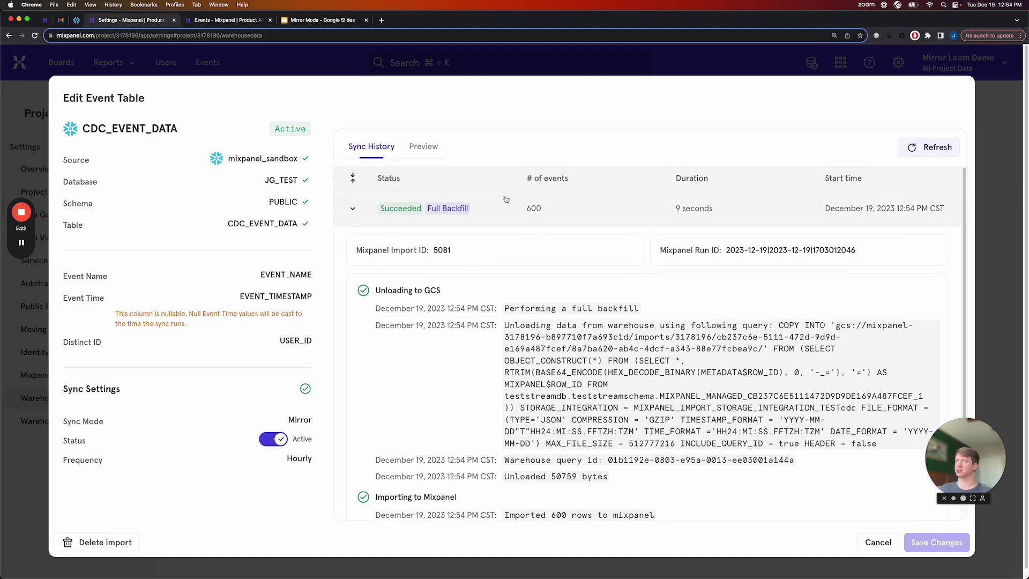
- Refresh the Preview tab until the 600 imported events appear
click(423, 146)
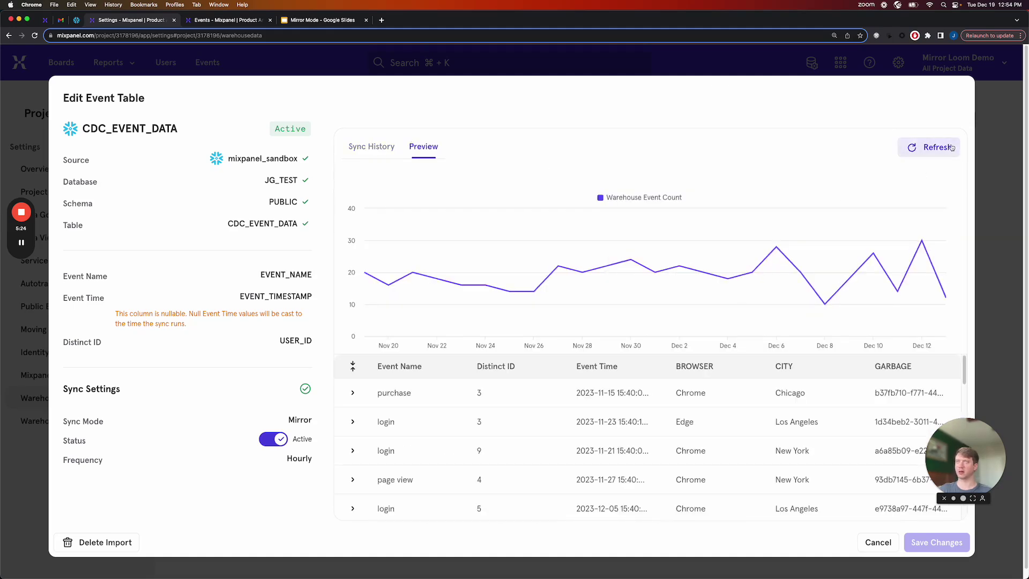
click(938, 152)
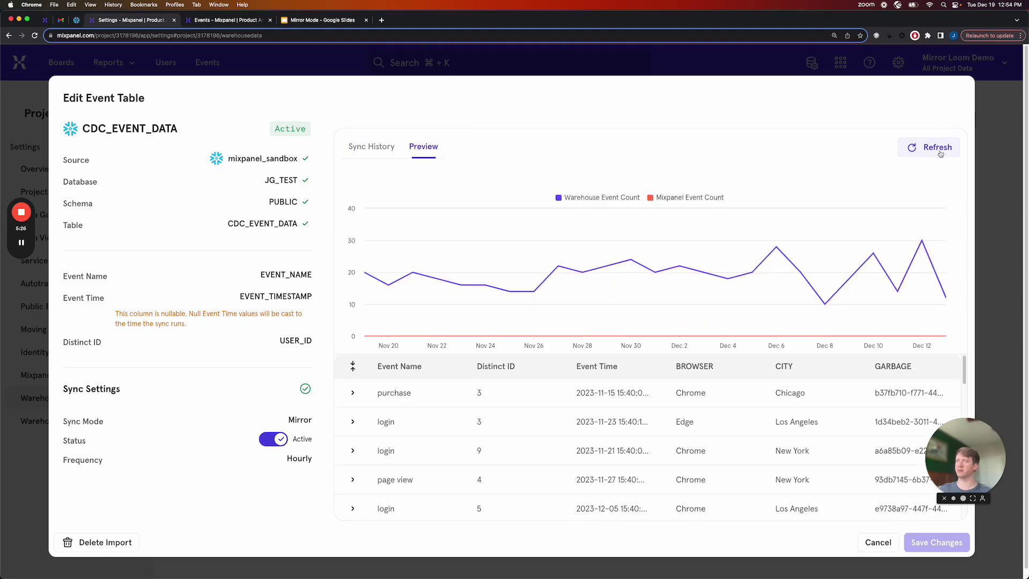
click(940, 154)
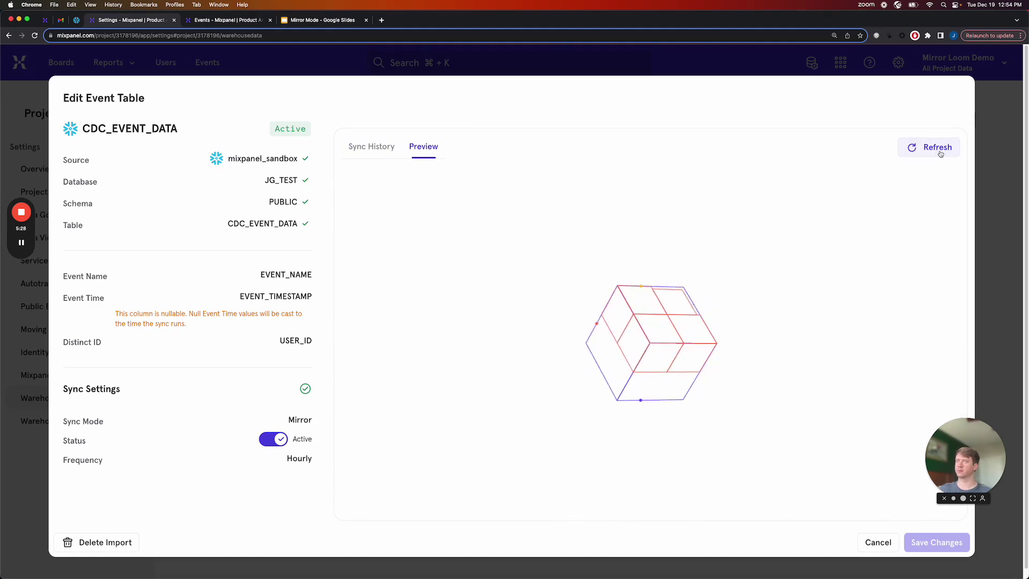
click(940, 154)
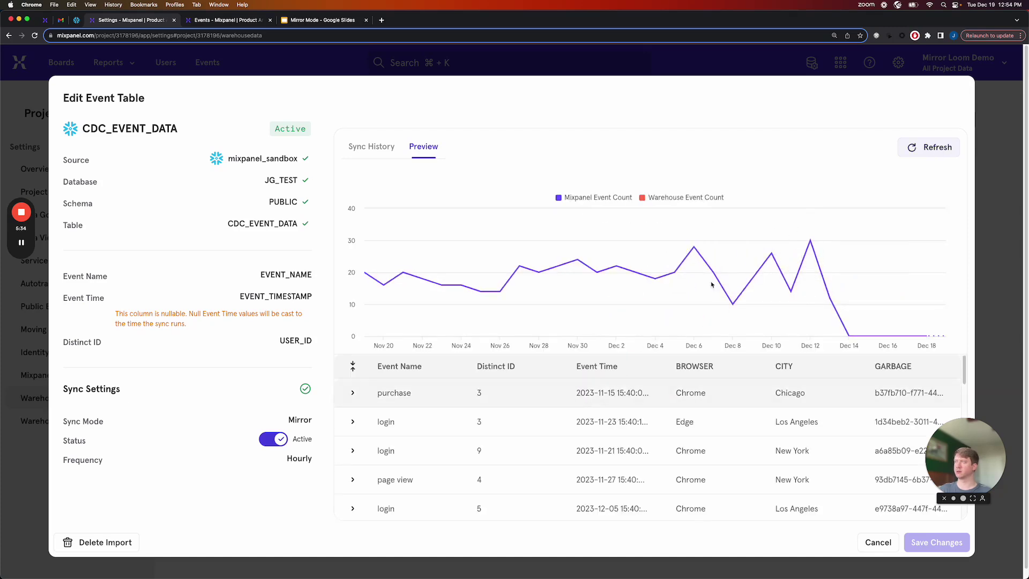
click(928, 146)
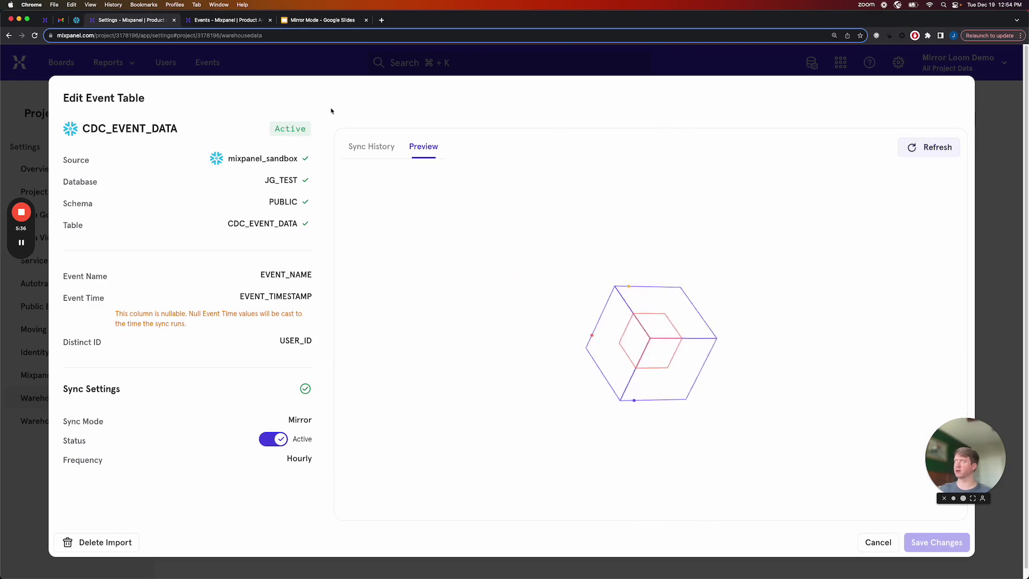
- Show the last 30 days of events on Mixpanel's Events page
click(234, 20)
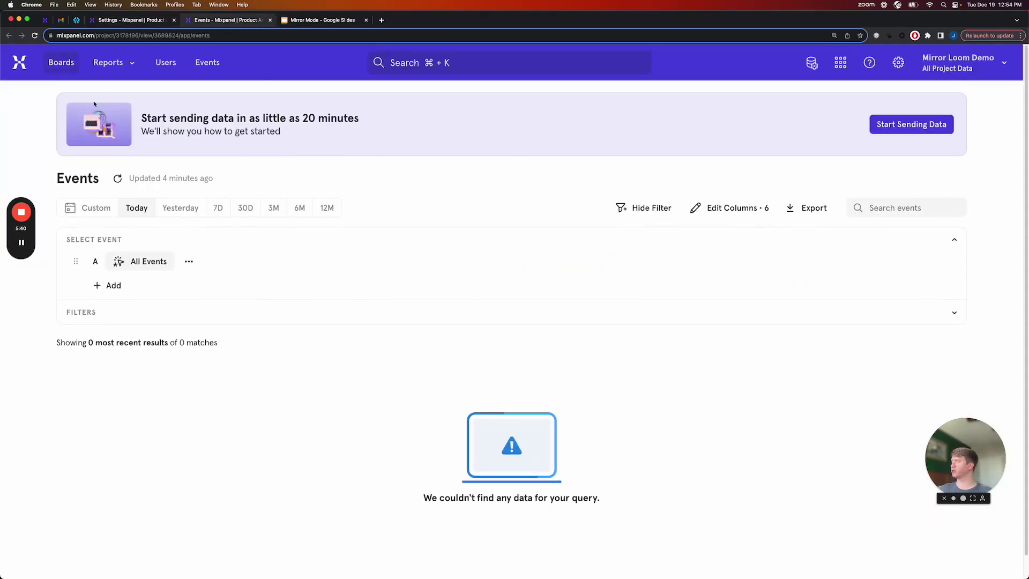
click(244, 207)
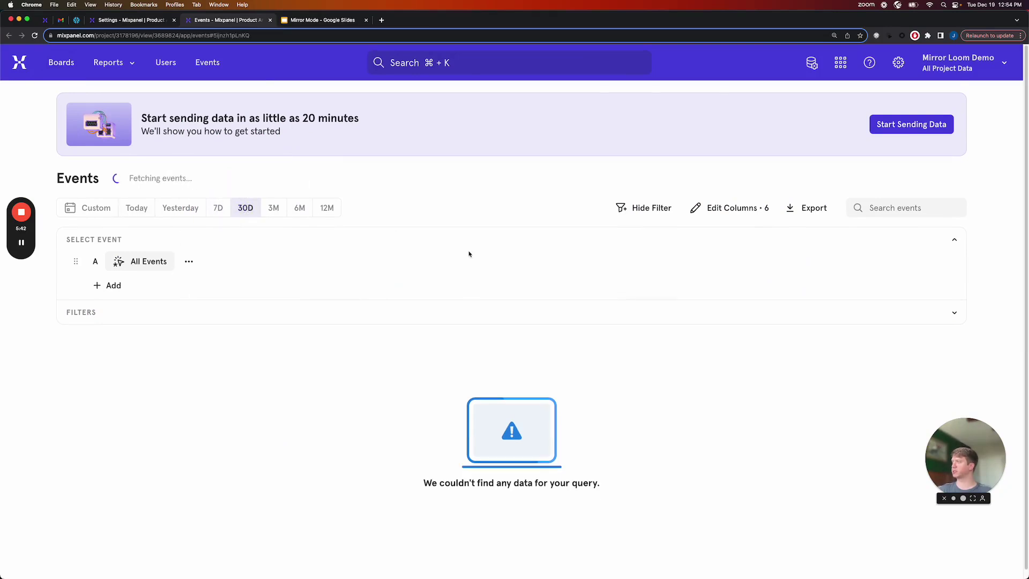
scroll(524, 212, down, 4)
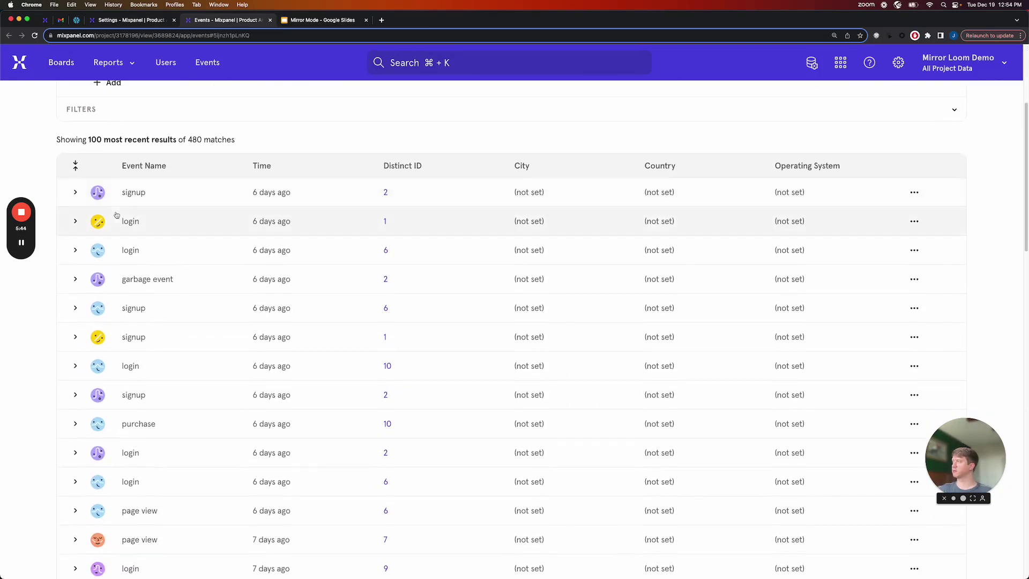
- Expand the first signup event and the garbage event to view their own properties, including GARBAGE
click(185, 193)
scroll(236, 185, down, 1)
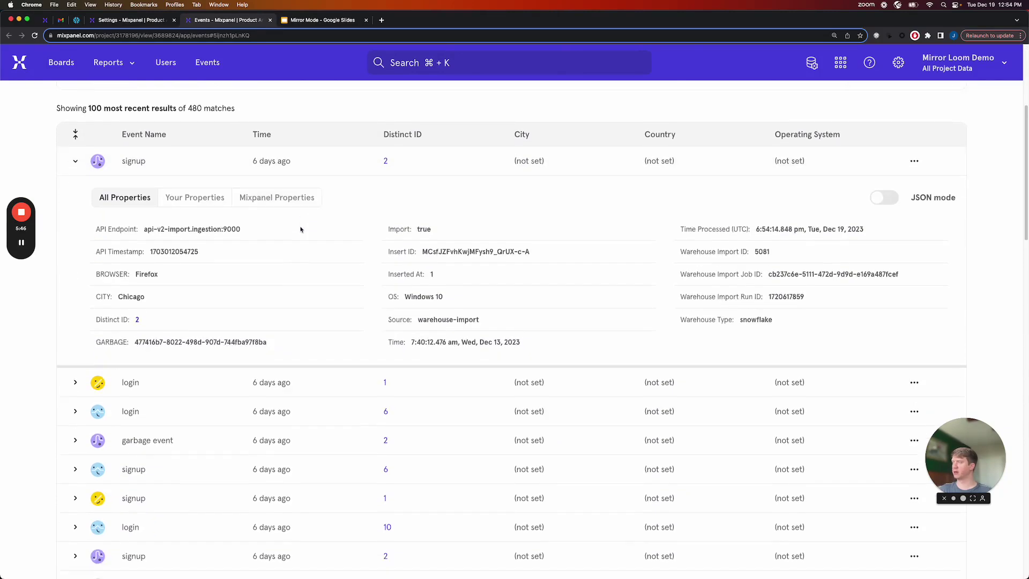
click(212, 176)
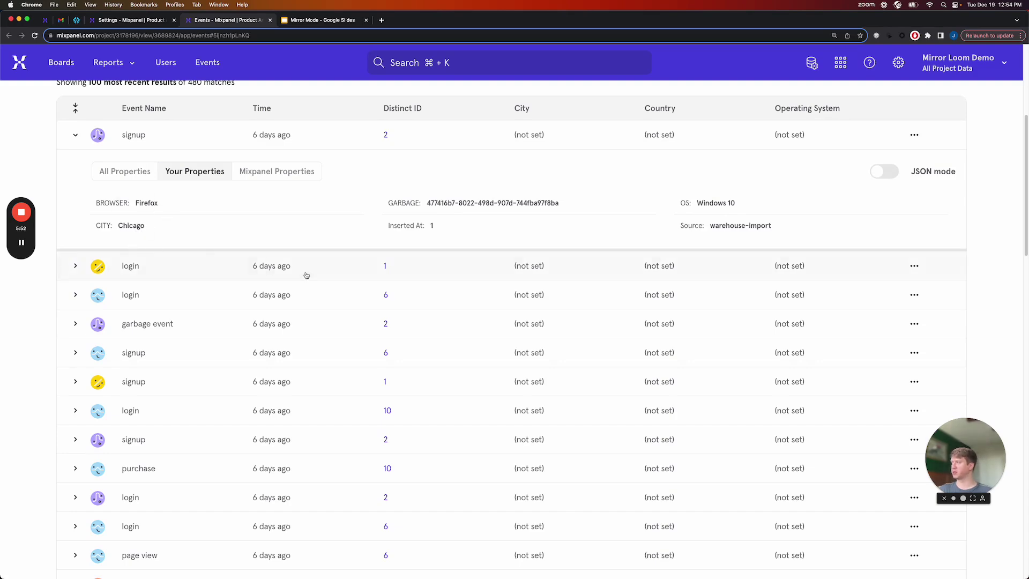
scroll(128, 292, down, 1)
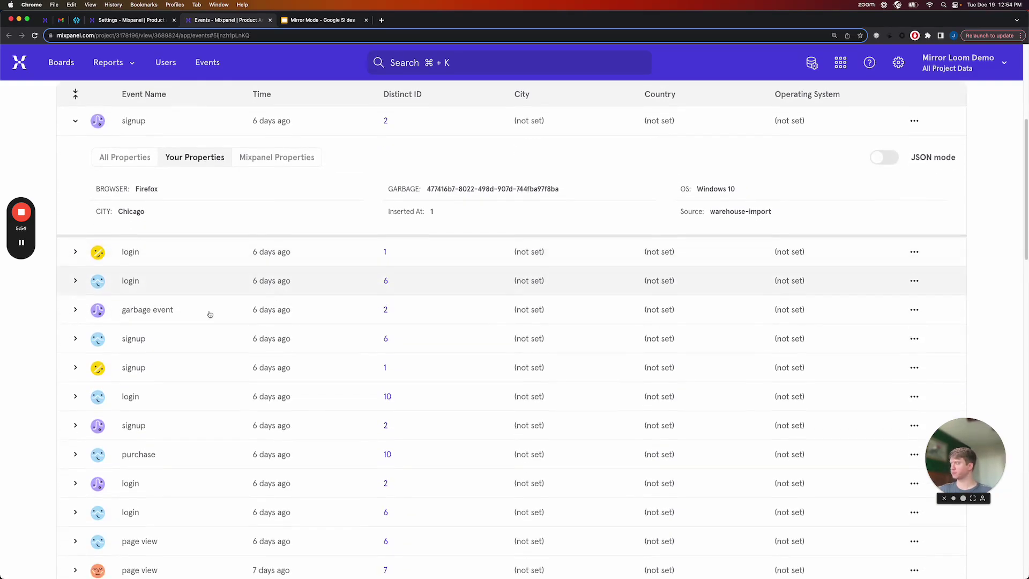
click(185, 313)
scroll(161, 311, down, 15)
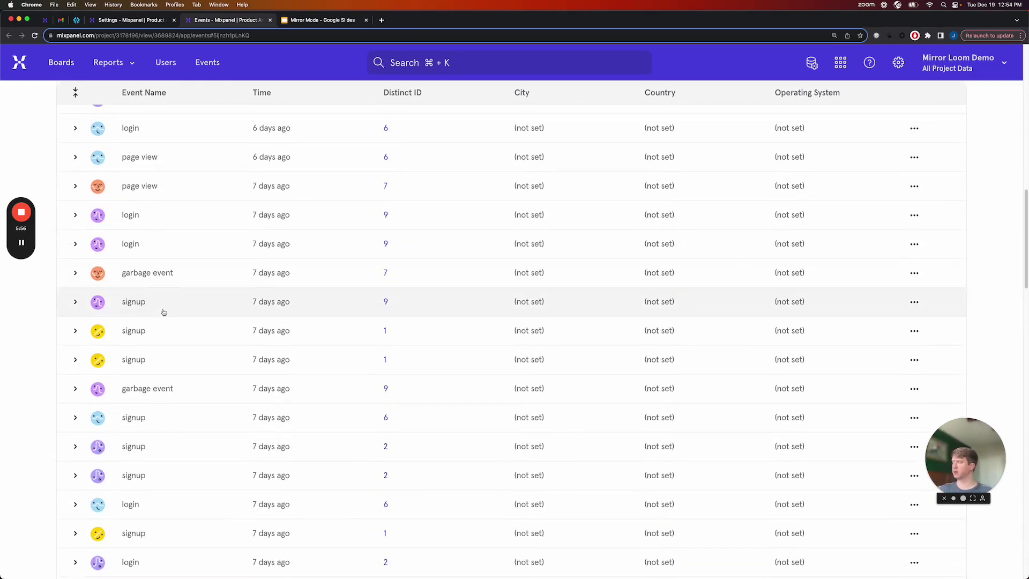
scroll(163, 312, up, 20)
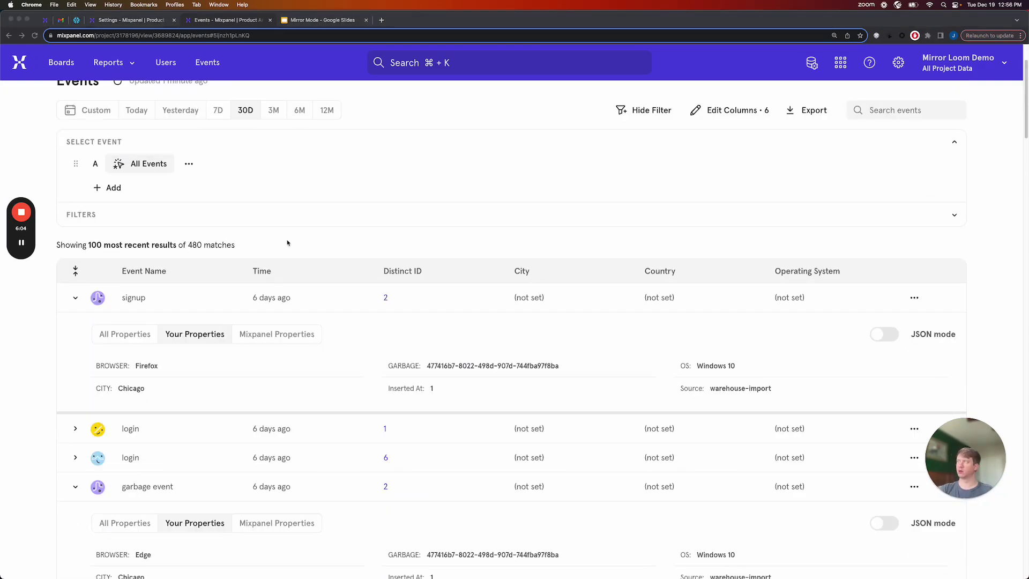
click(347, 228)
scroll(347, 228, down, 1)
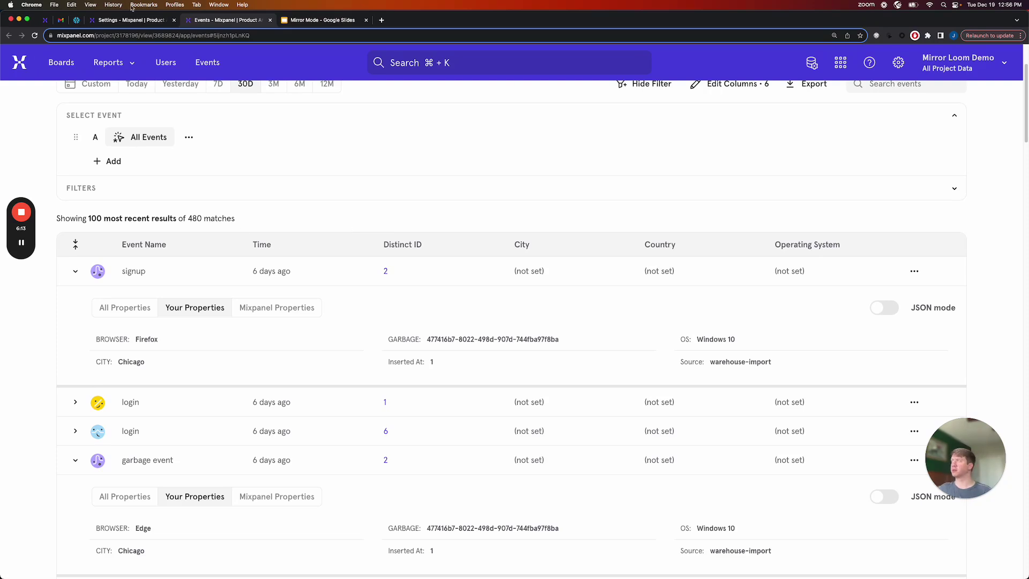
- Drop the GARBAGE column and delete all garbage events from CDC_EVENT_DATA in Snowflake
click(76, 23)
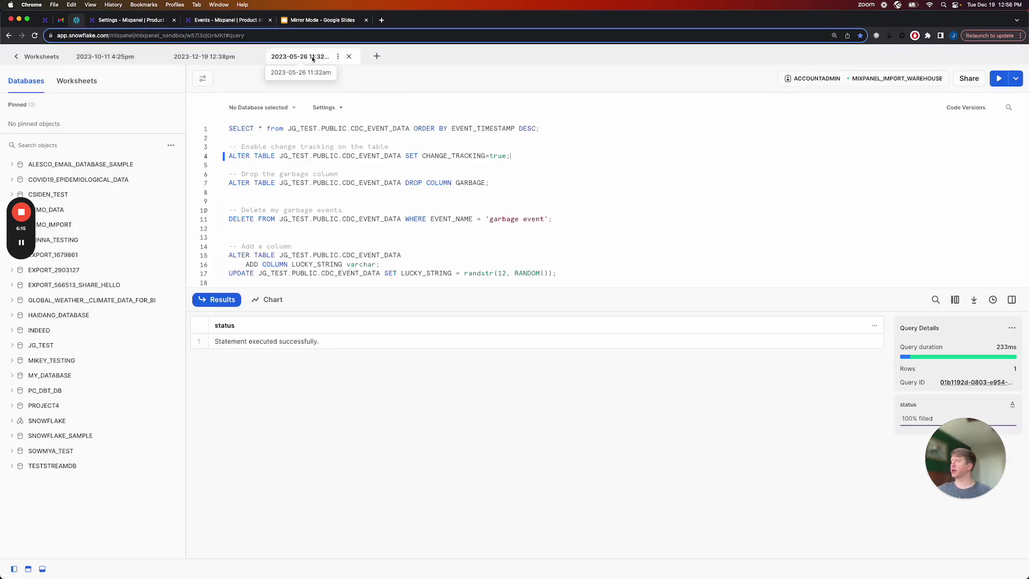
scroll(383, 205, down, 1)
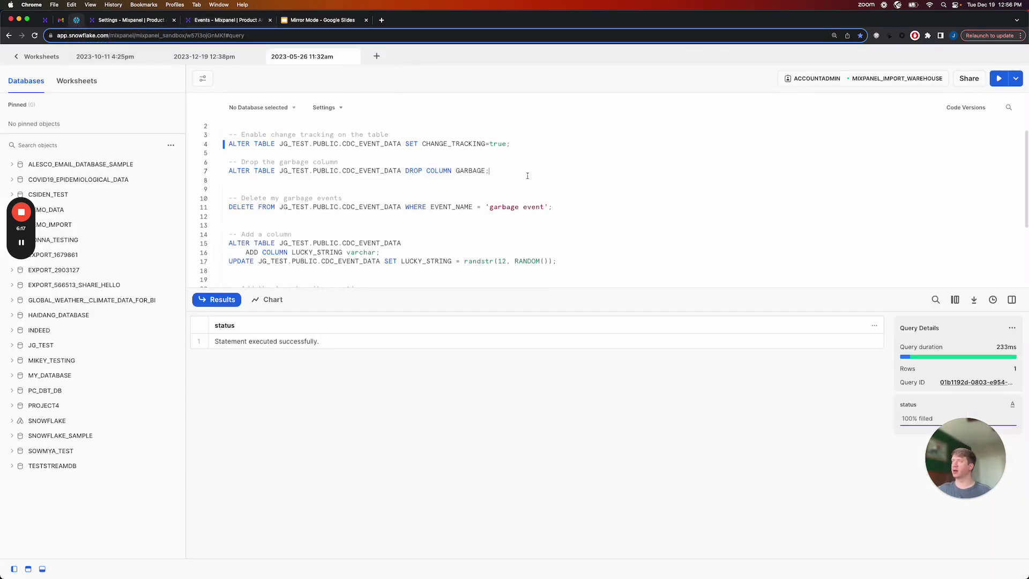
scroll(527, 175, down, 3)
scroll(527, 176, up, 4)
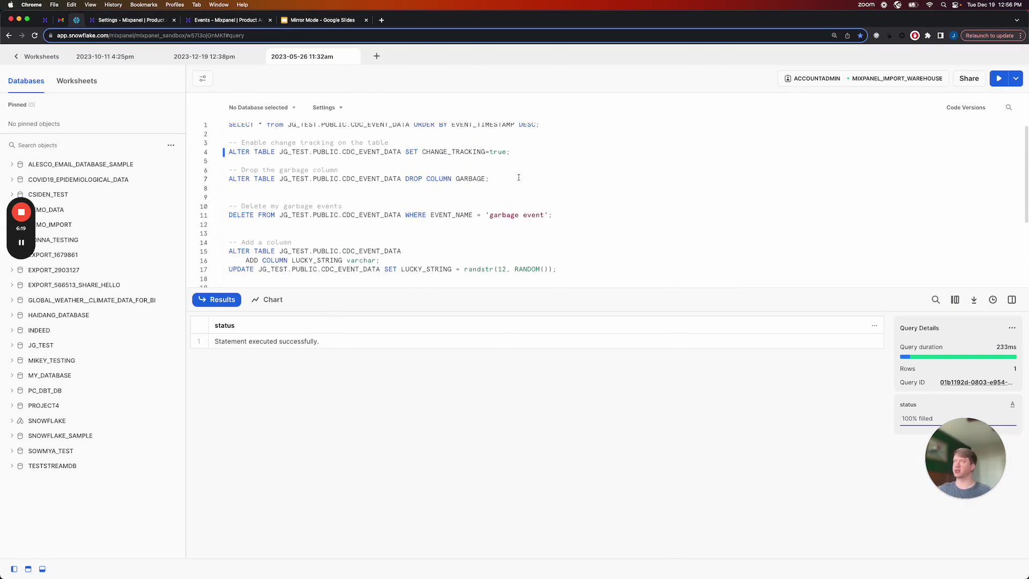
key(shift+Up)
key(Left)
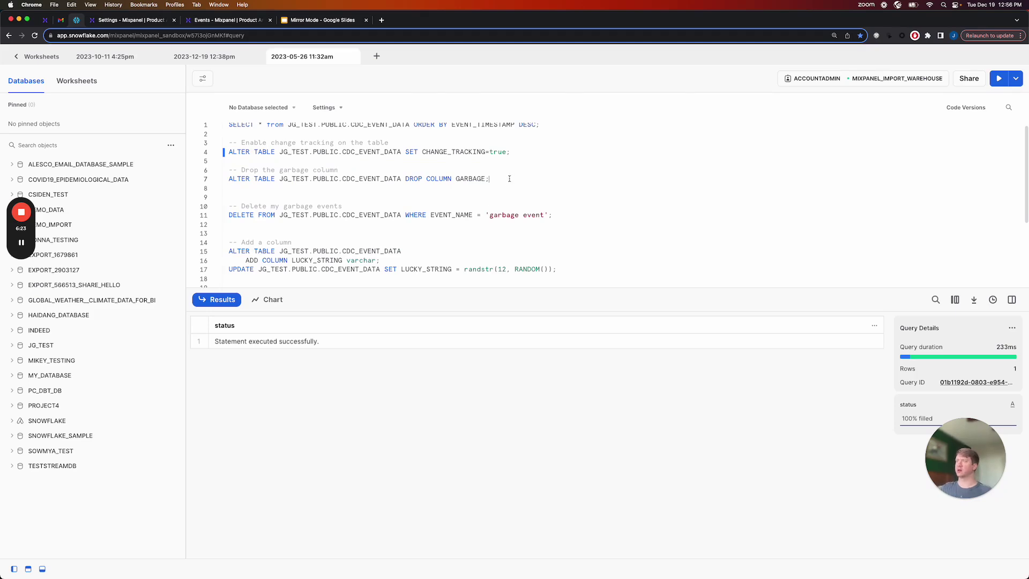
key(super+Return)
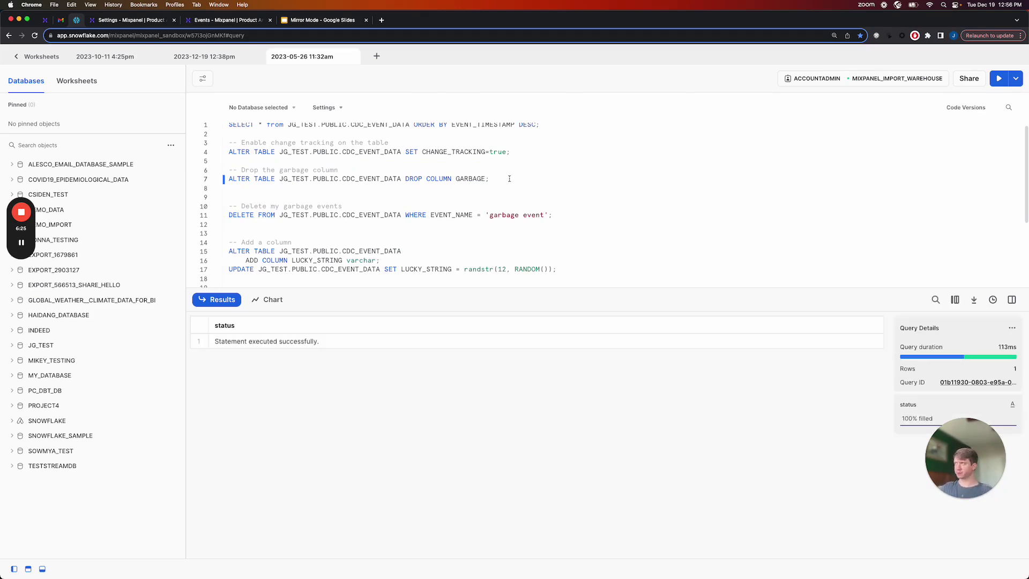
triple_click(474, 215)
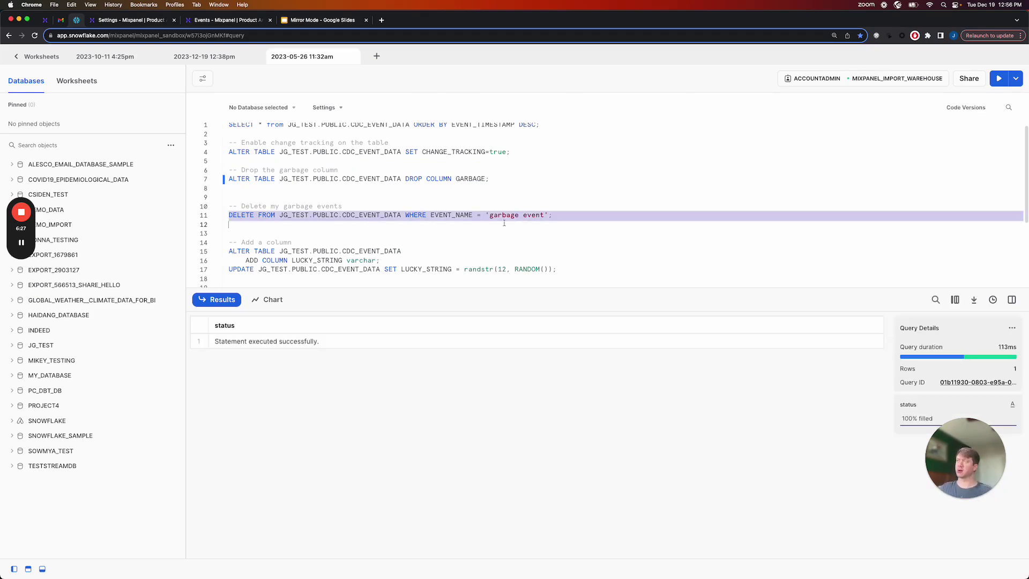
click(614, 215)
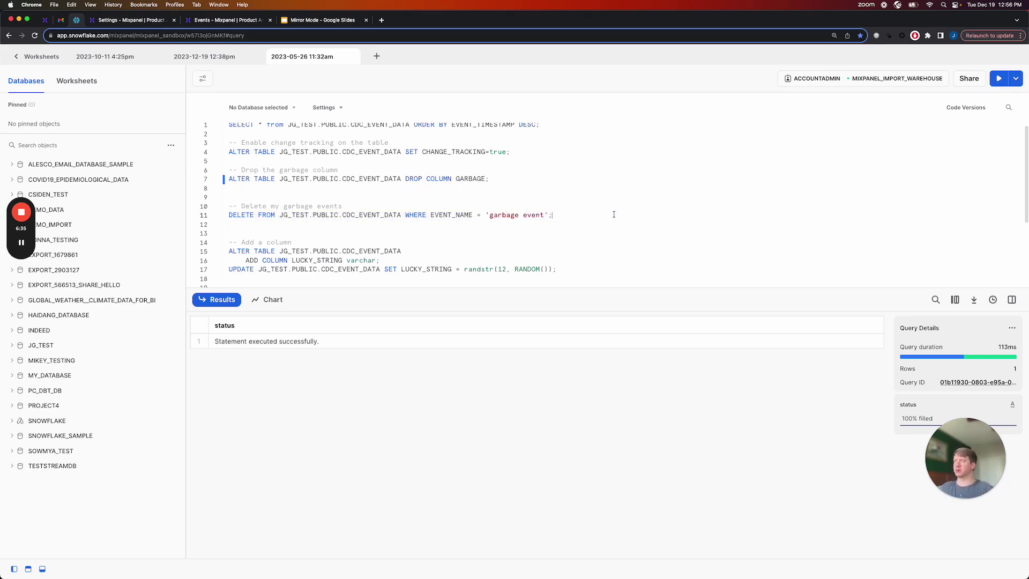
key(super+Return)
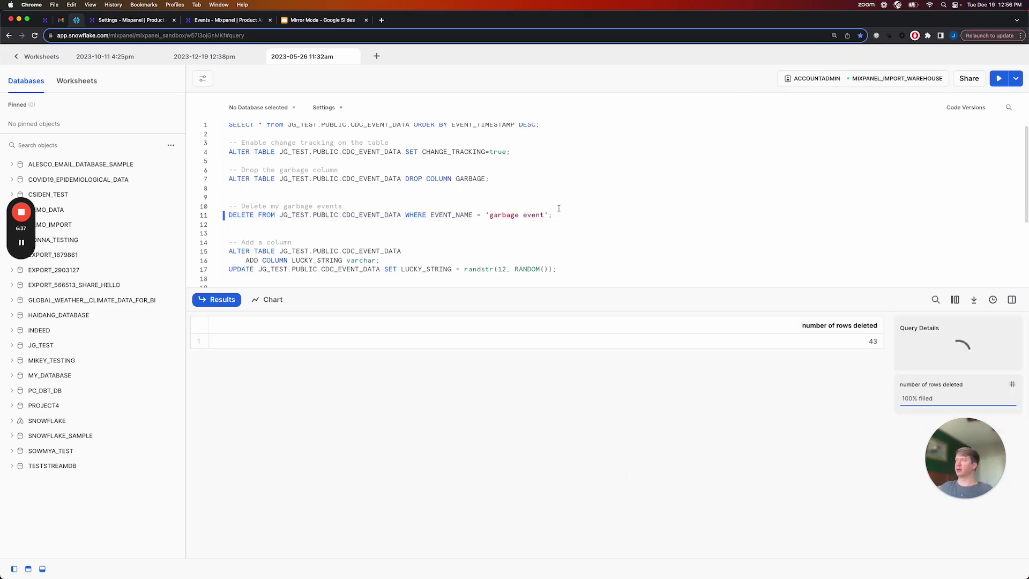
- Add a LUCKY_STRING column and fill it with random strings
scroll(558, 208, down, 2)
scroll(459, 218, down, 1)
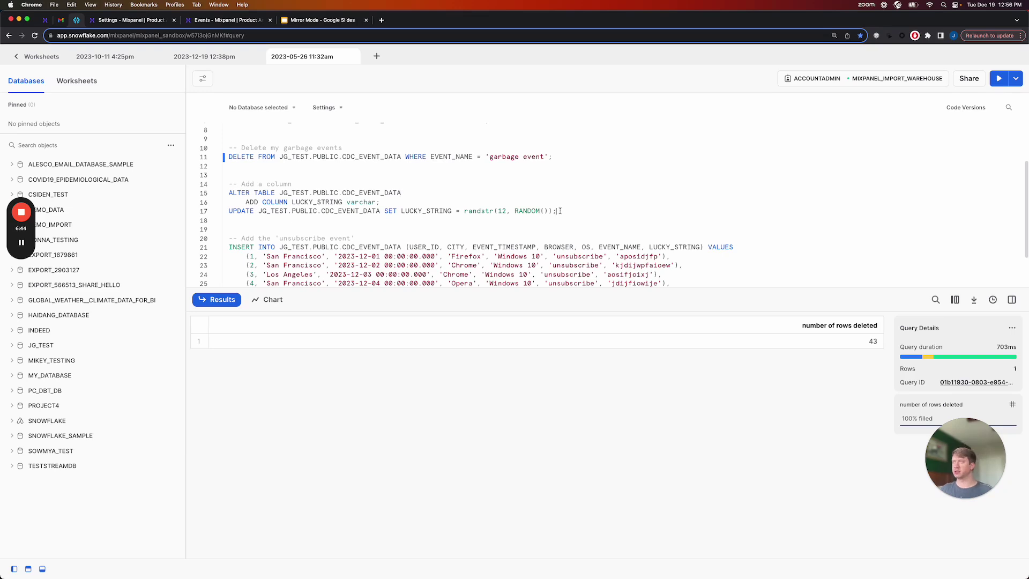
drag(559, 210, 194, 198)
click(465, 203)
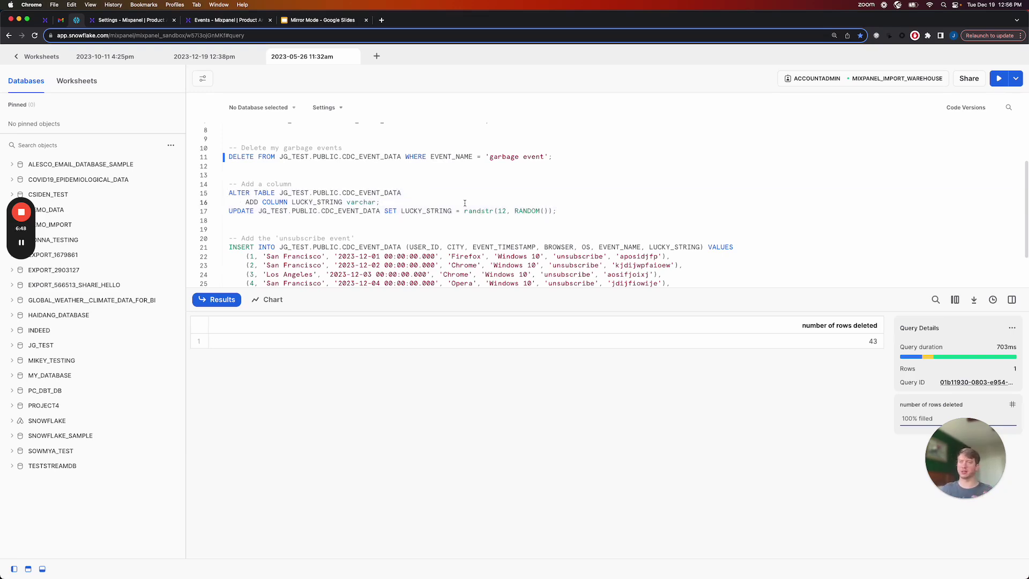
key(super+Return)
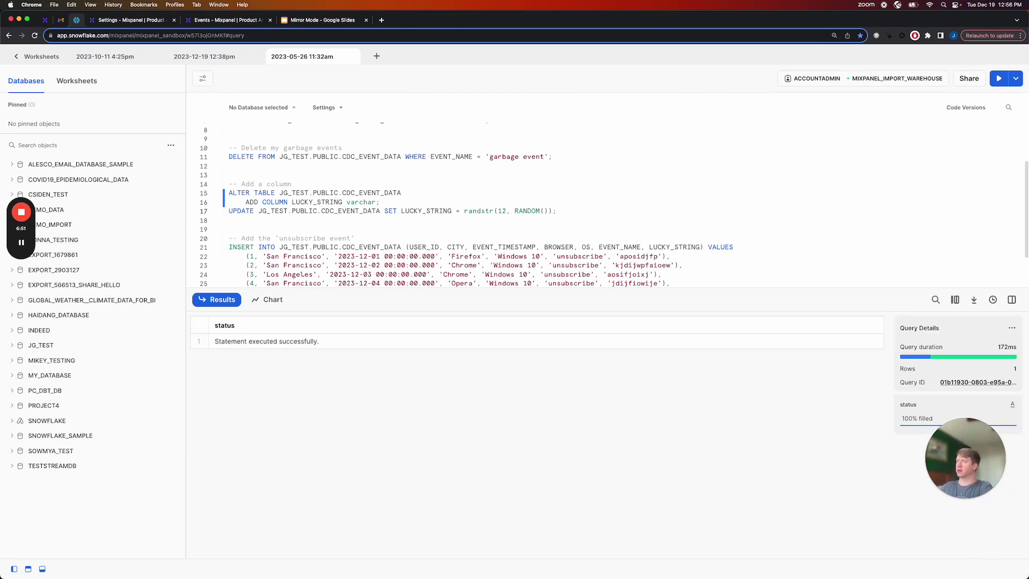
key(Down)
key(super+Return)
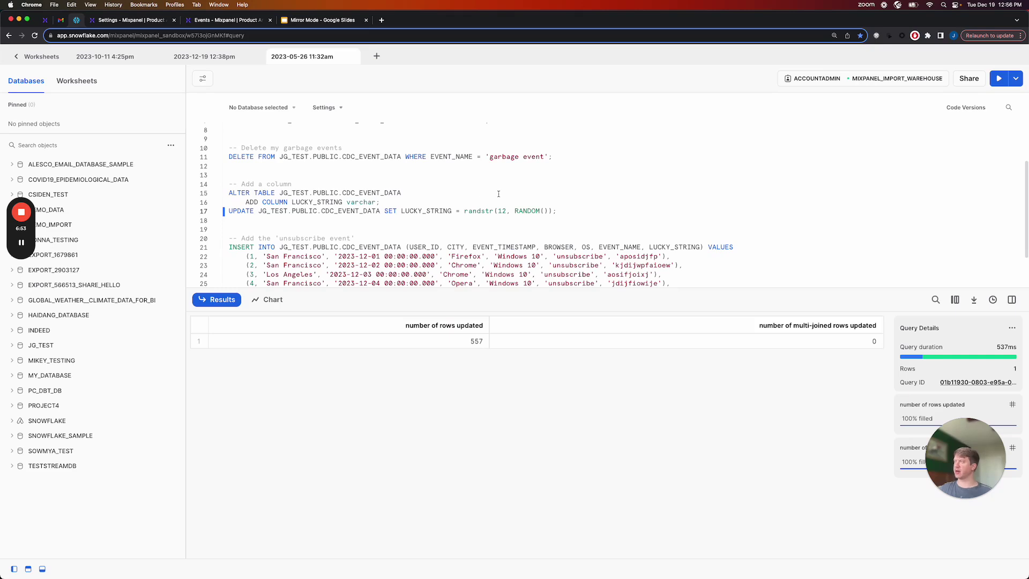
- Insert the seven unsubscribe events into CDC_EVENT_DATA
scroll(498, 193, down, 3)
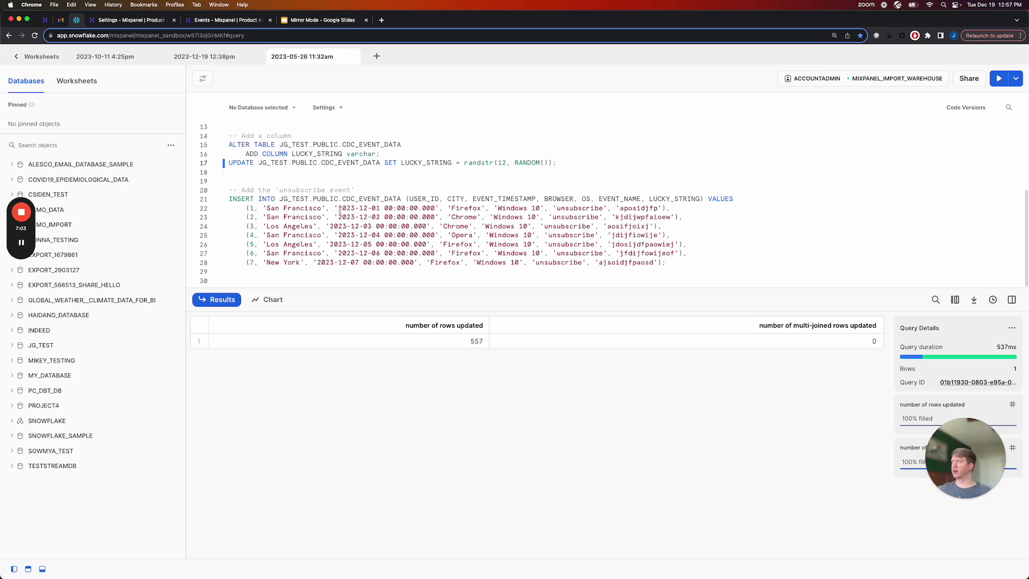
click(362, 258)
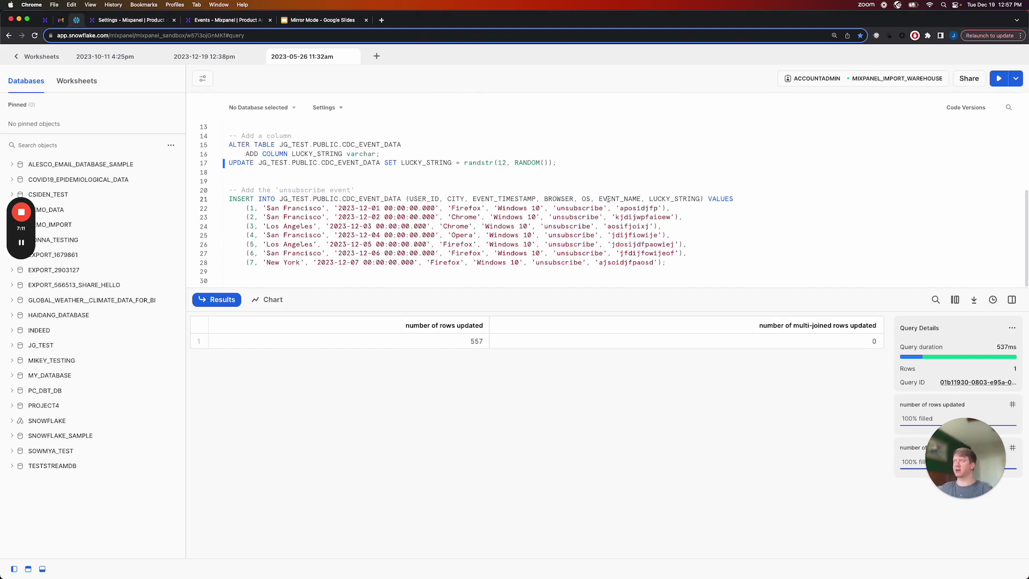
click(608, 199)
key(super+Return)
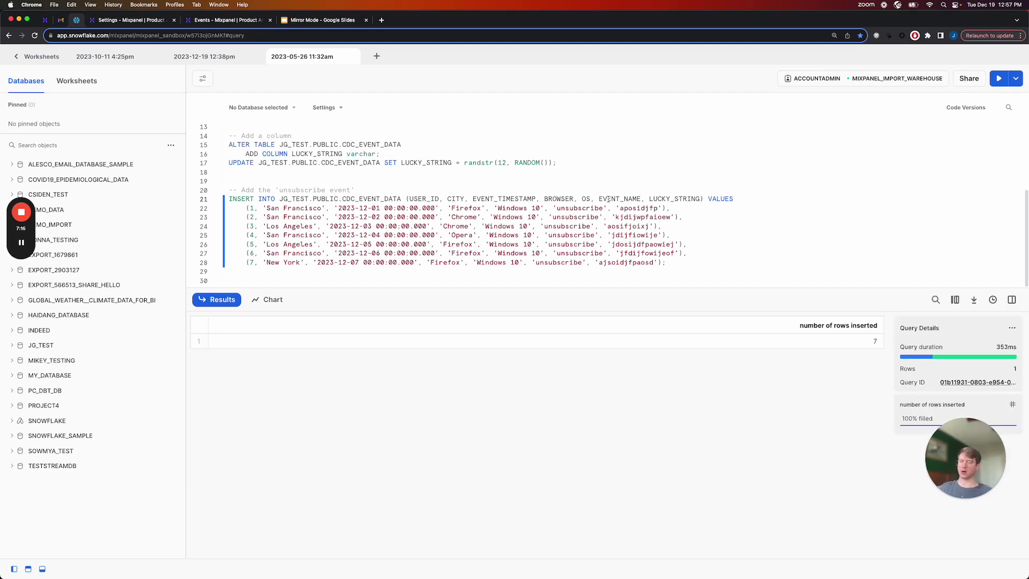
scroll(340, 215, up, 5)
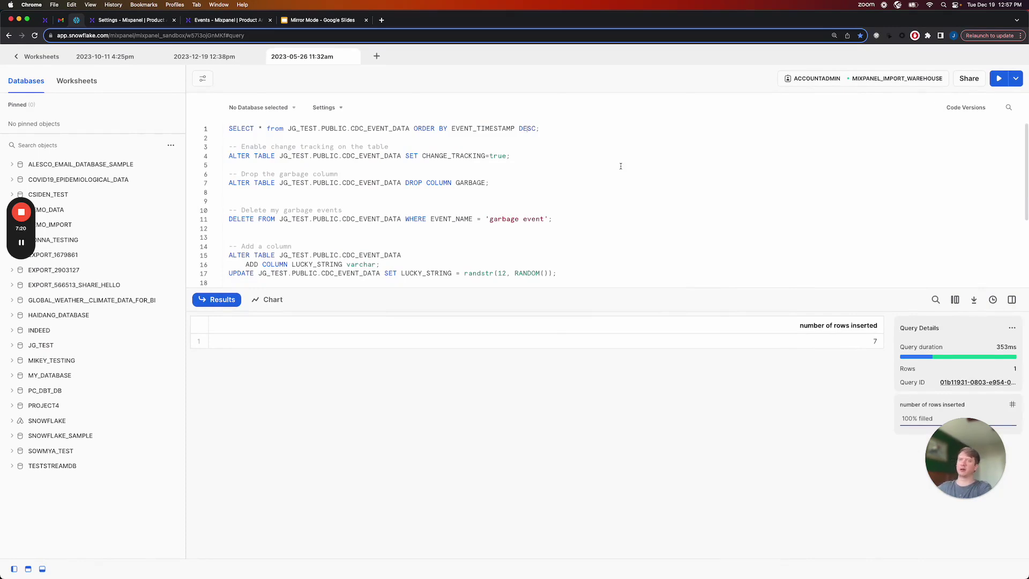
- Review the 564-row CDC_EVENT_DATA query results, then return to Mixpanel's event table preview
key(super+Return)
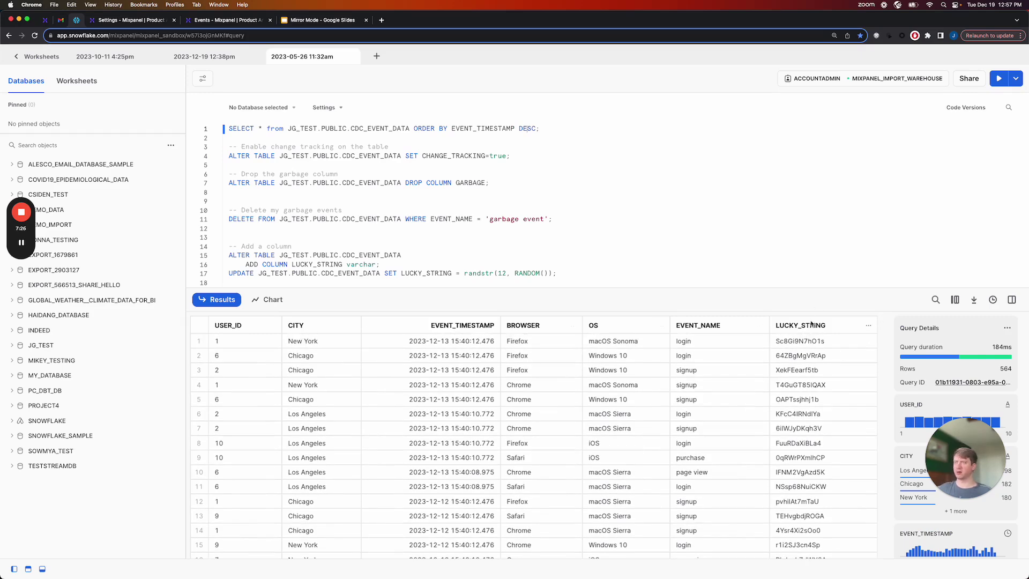
scroll(703, 379, down, 10)
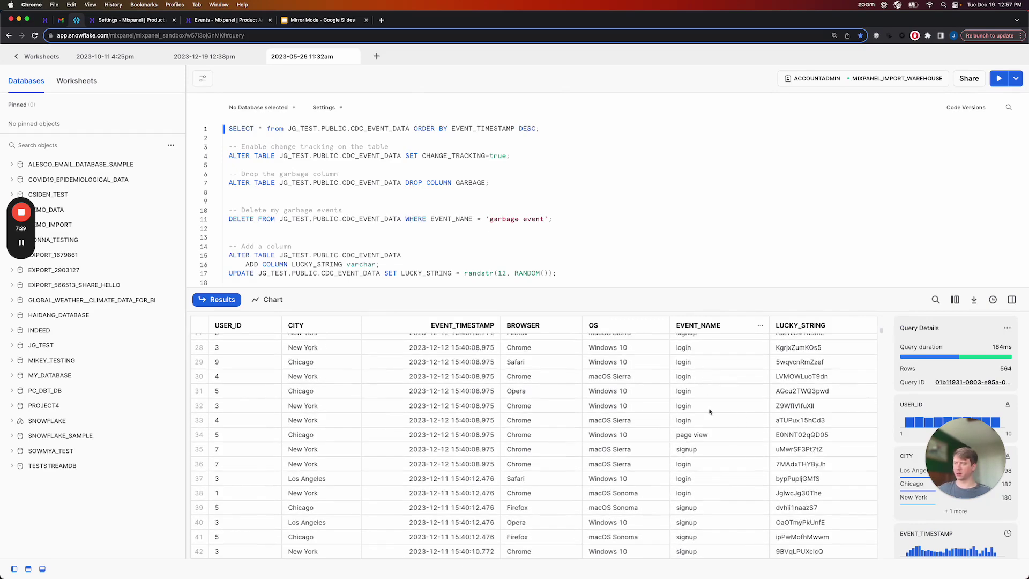
scroll(709, 411, down, 2)
scroll(711, 432, up, 12)
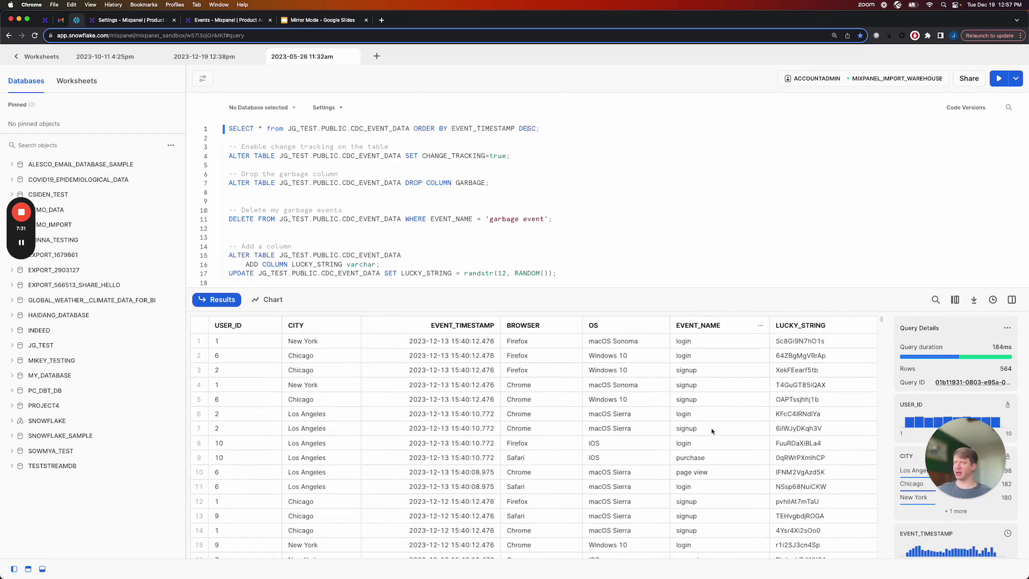
scroll(714, 355, down, 20)
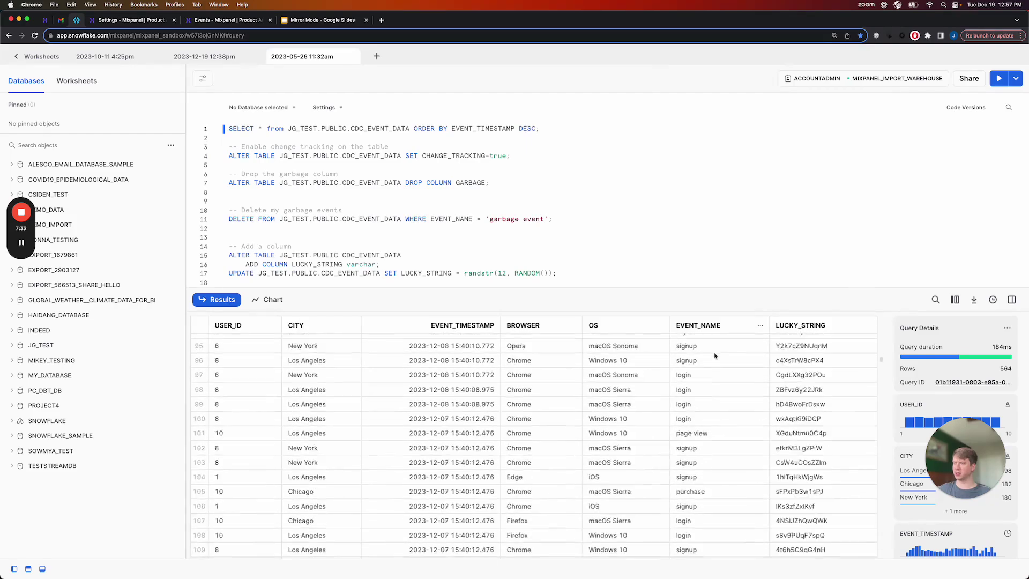
scroll(714, 355, down, 15)
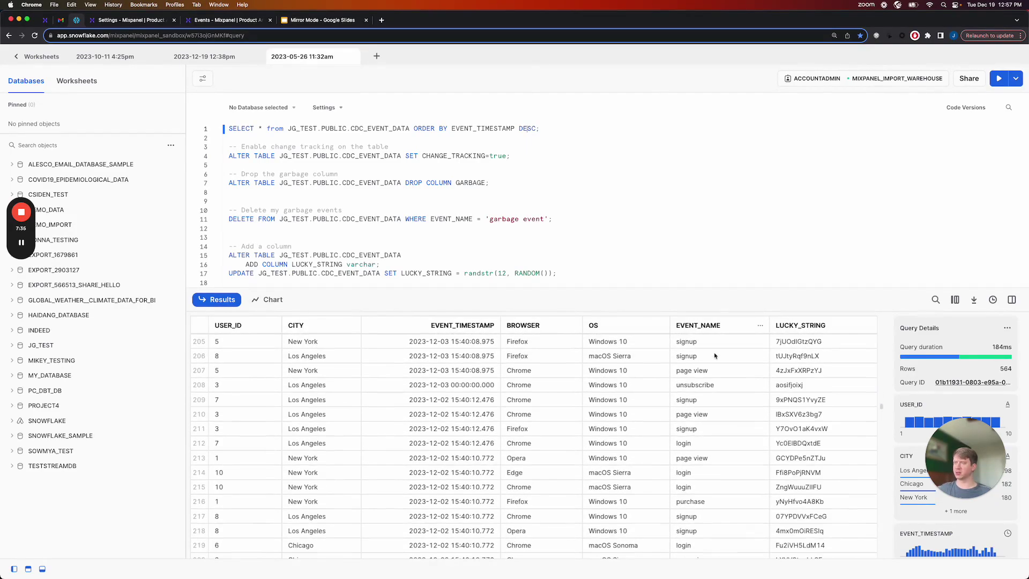
scroll(714, 355, down, 4)
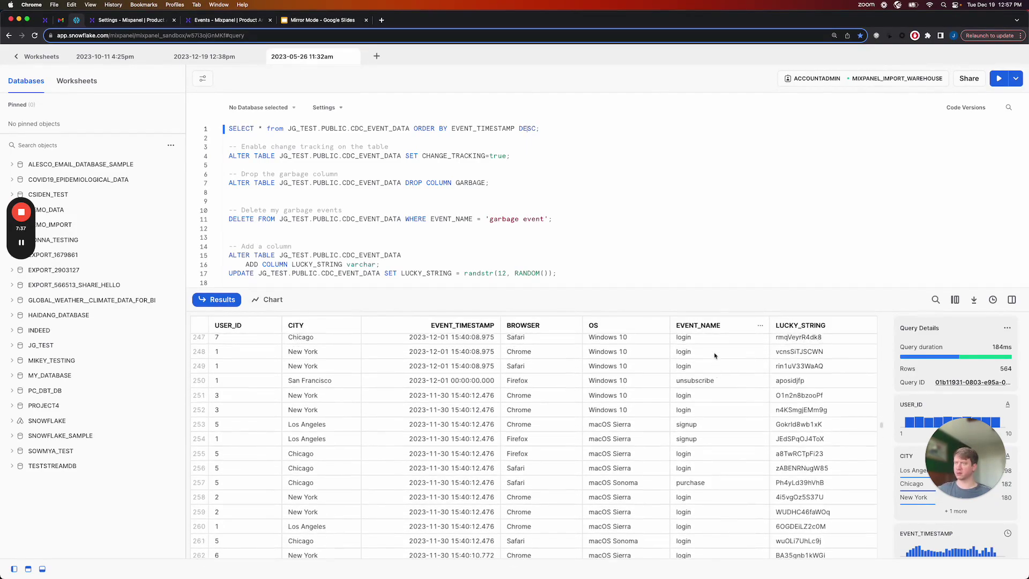
click(709, 393)
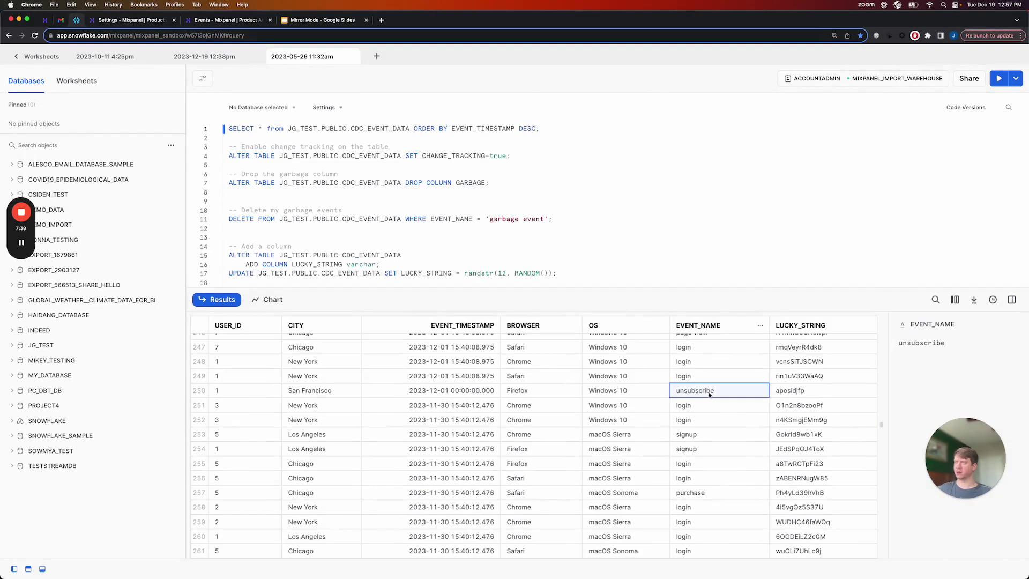
click(782, 183)
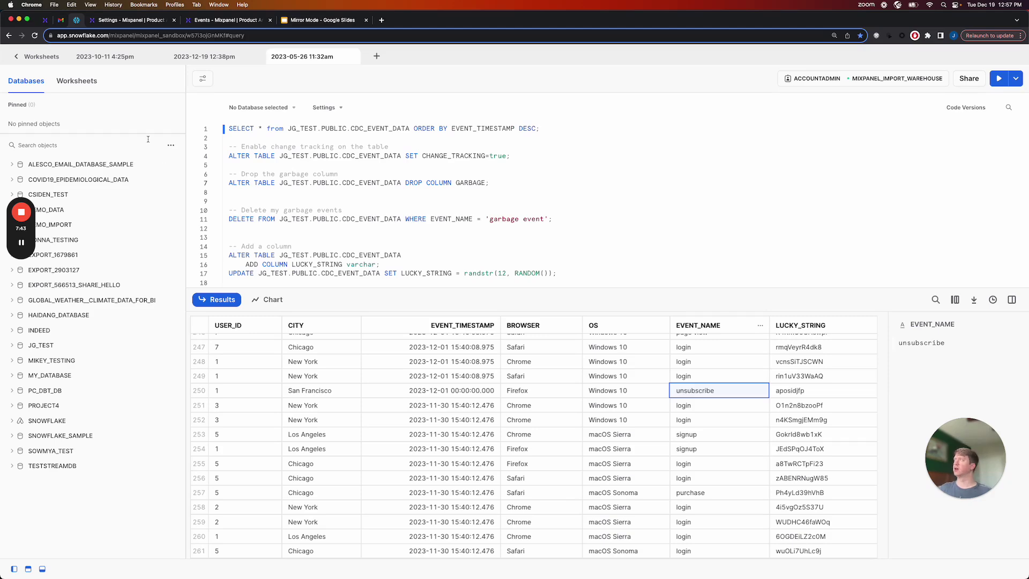
click(138, 21)
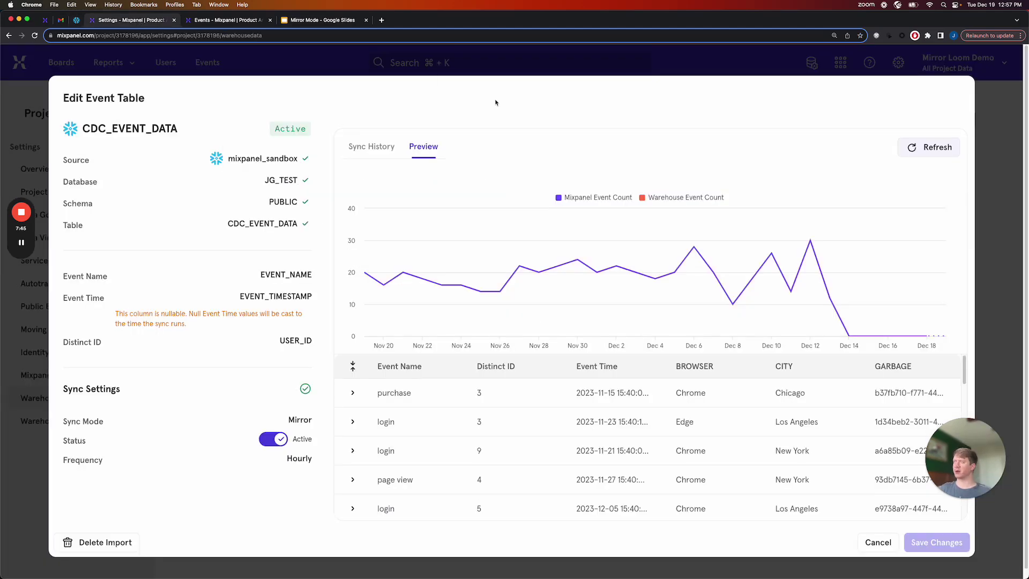
- Refresh the CDC_EVENT_DATA preview to show LUCKY_STRING, then reload Sync History to reveal the Pending run
click(924, 152)
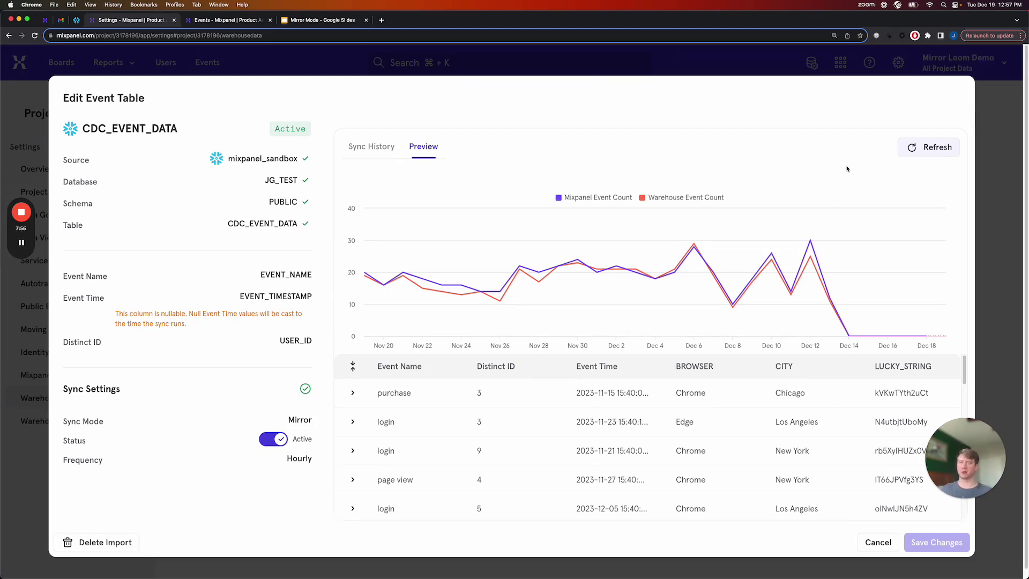
mouse_move(694, 246)
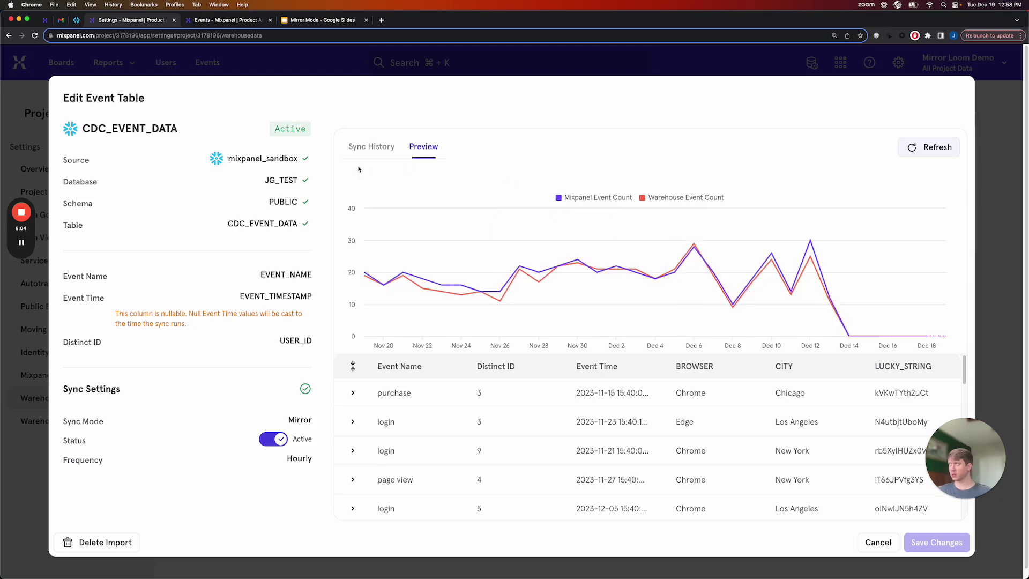
click(371, 147)
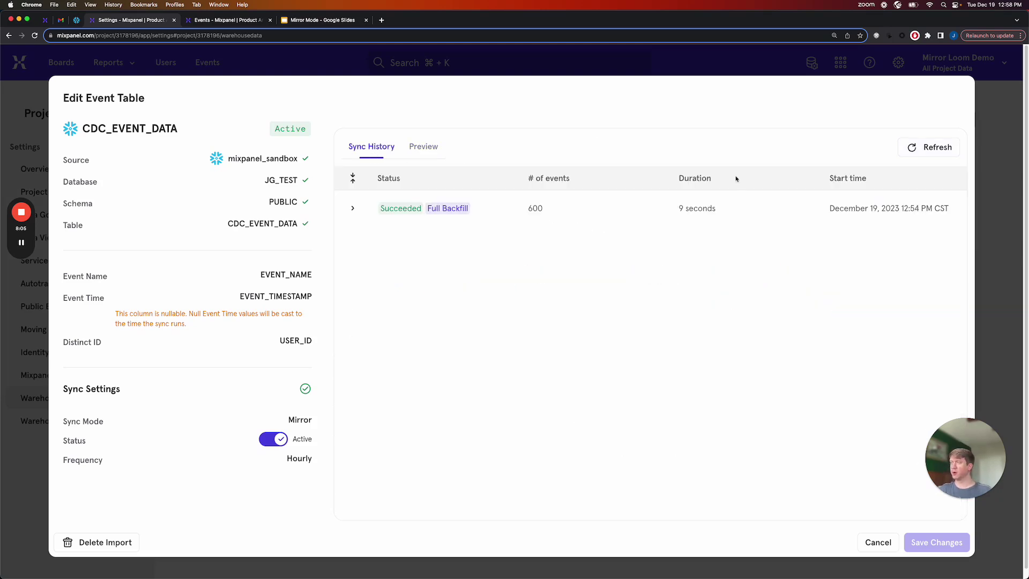
click(927, 149)
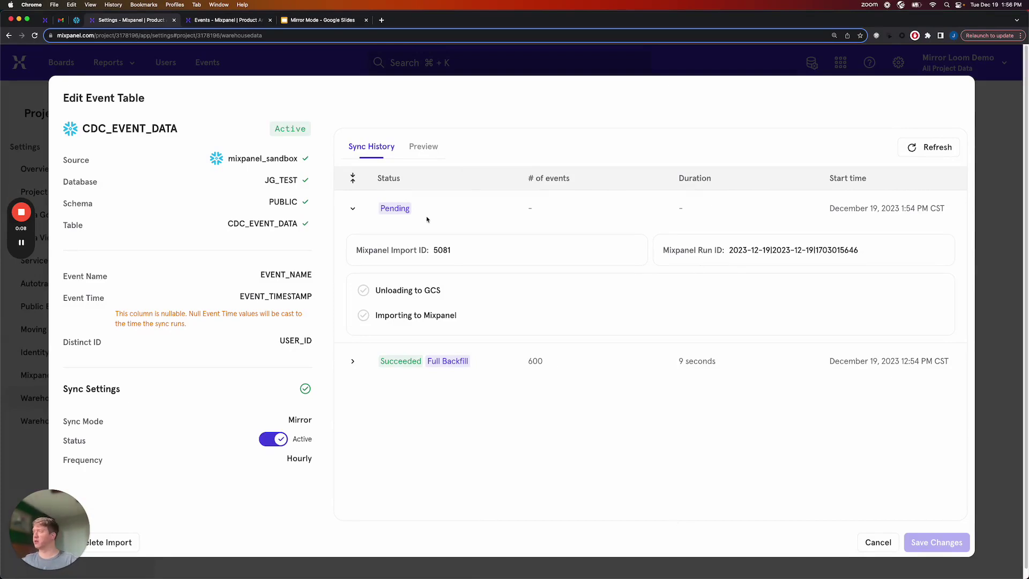
- Reload Sync History and confirm the new run succeeded with 1,164 events imported
click(931, 151)
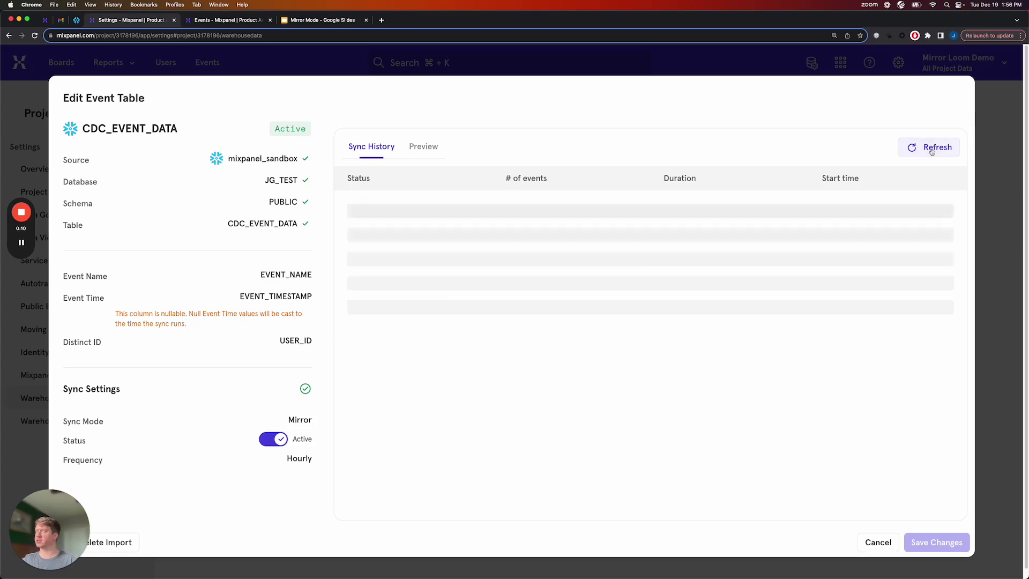
scroll(507, 290, down, 5)
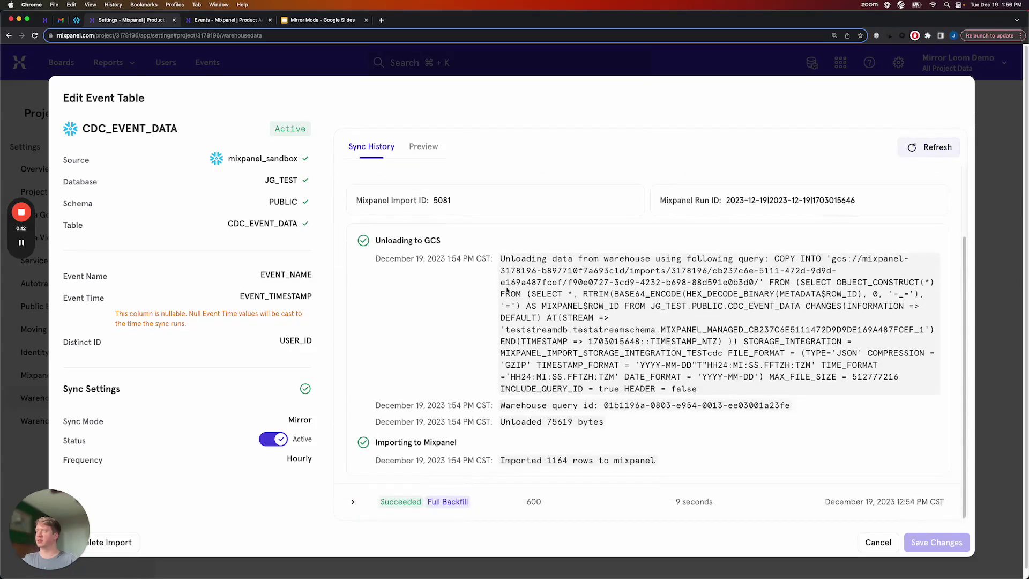
scroll(507, 290, up, 3)
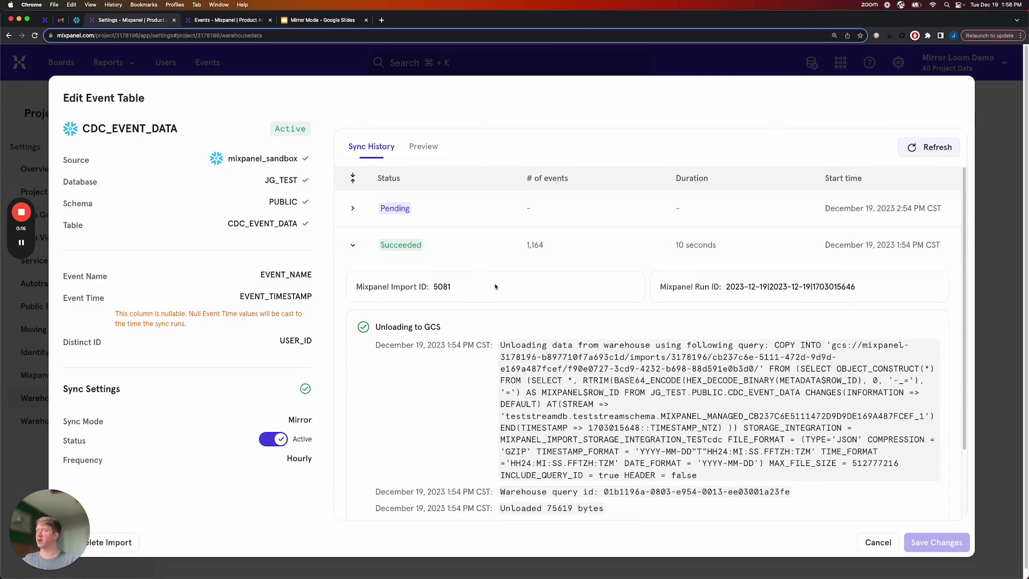
scroll(495, 287, down, 1)
scroll(495, 286, up, 1)
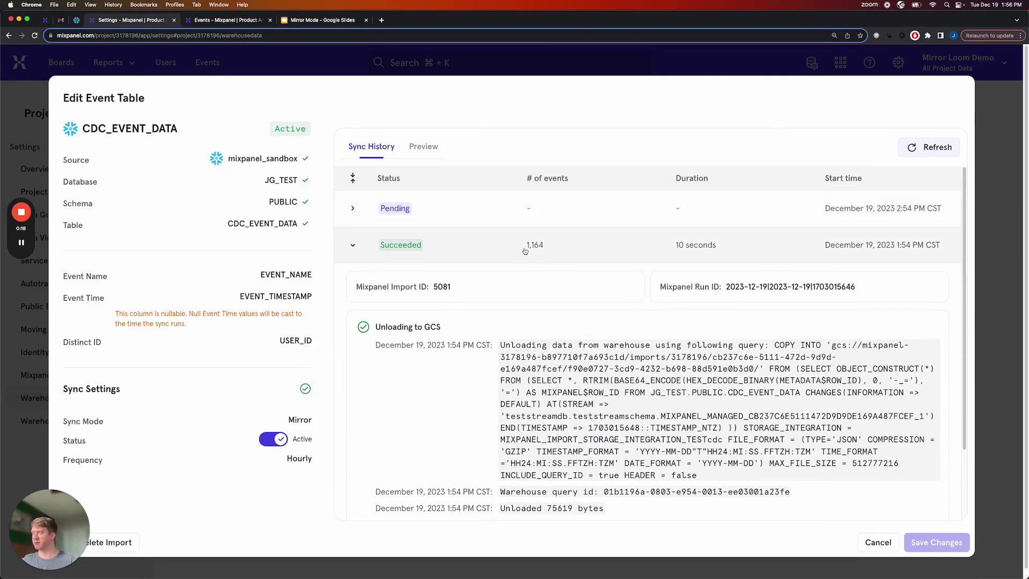
drag(525, 250, 547, 248)
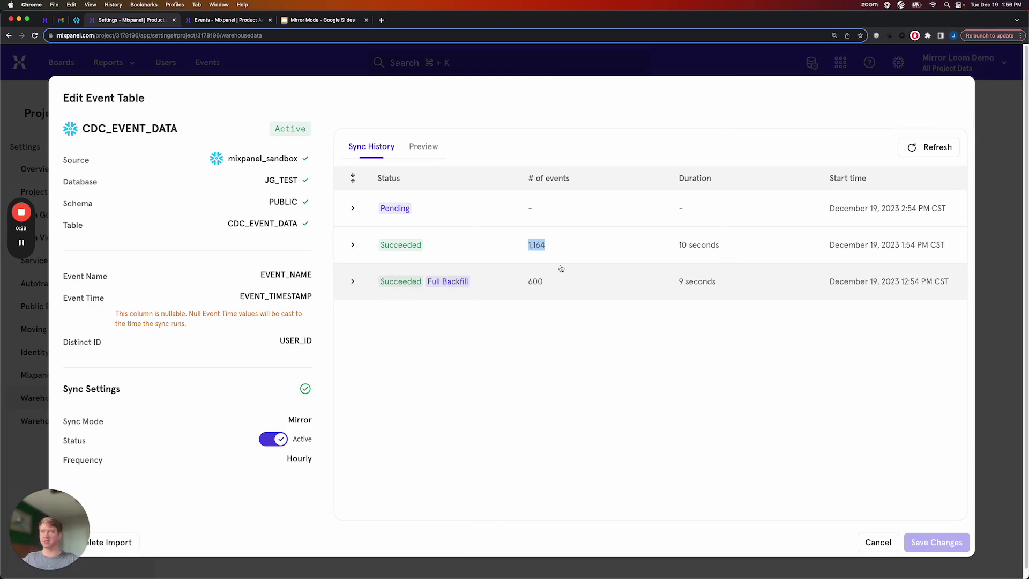
double_click(533, 245)
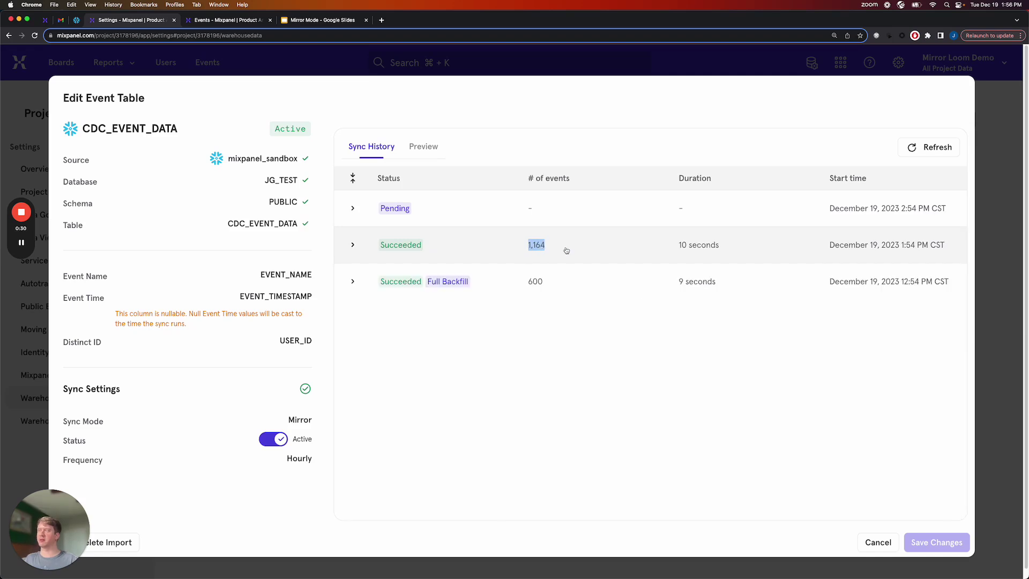
- Refresh the CDC_EVENT_DATA event table preview
click(424, 145)
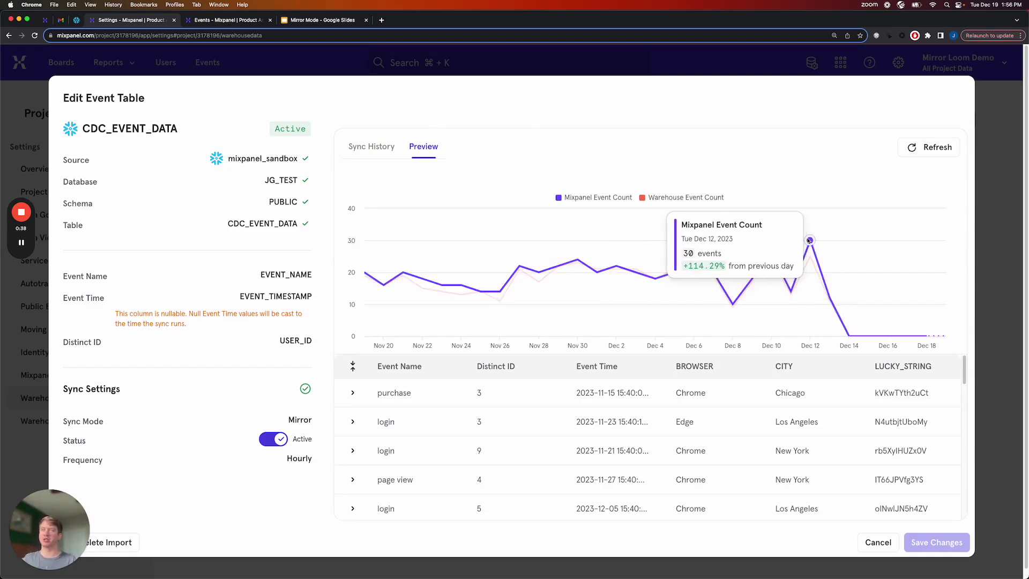
click(936, 148)
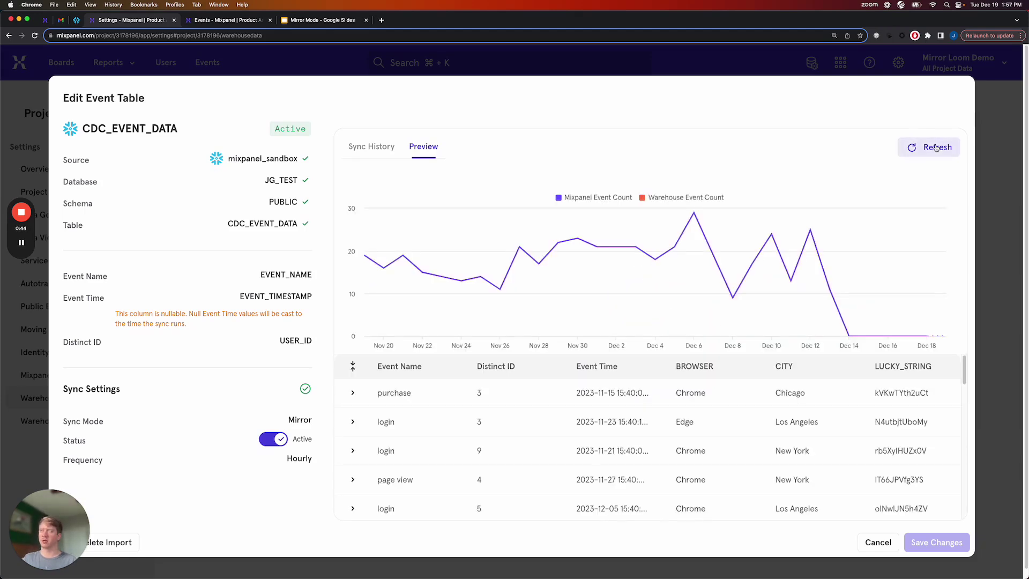
click(936, 148)
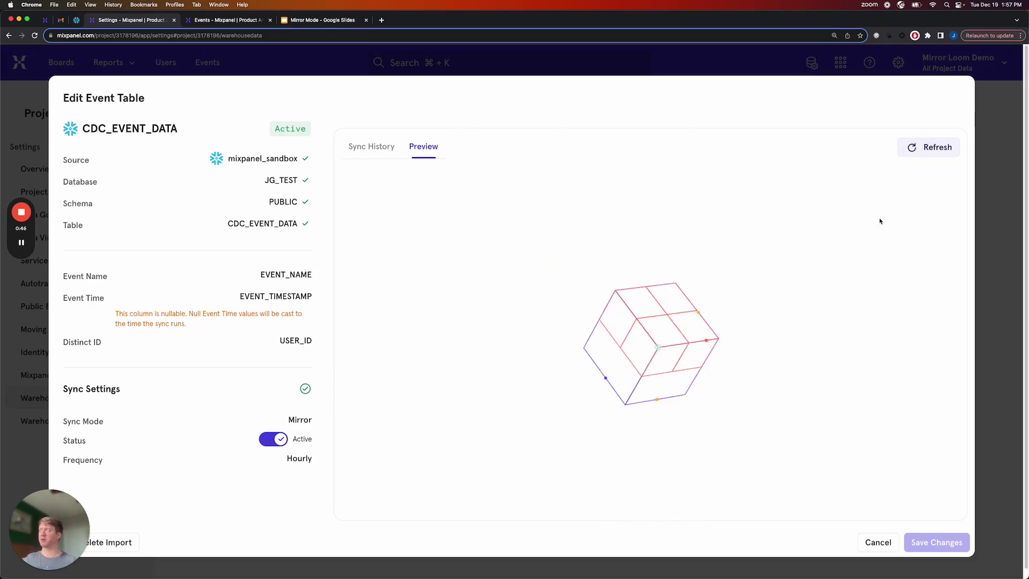
- Collapse the garbage event row and refetch the Events list, now showing 453 matches
click(242, 20)
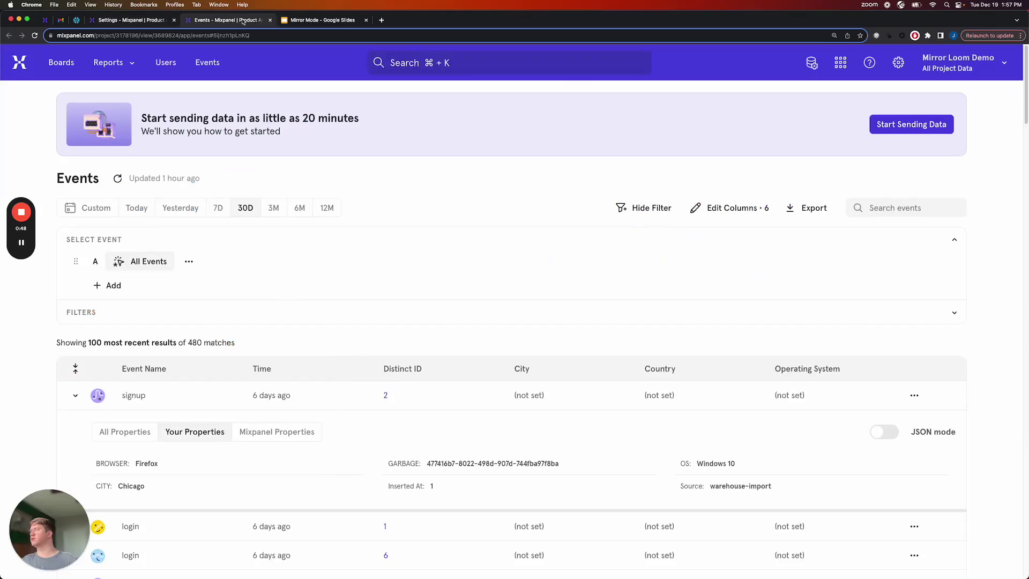
scroll(370, 216, down, 5)
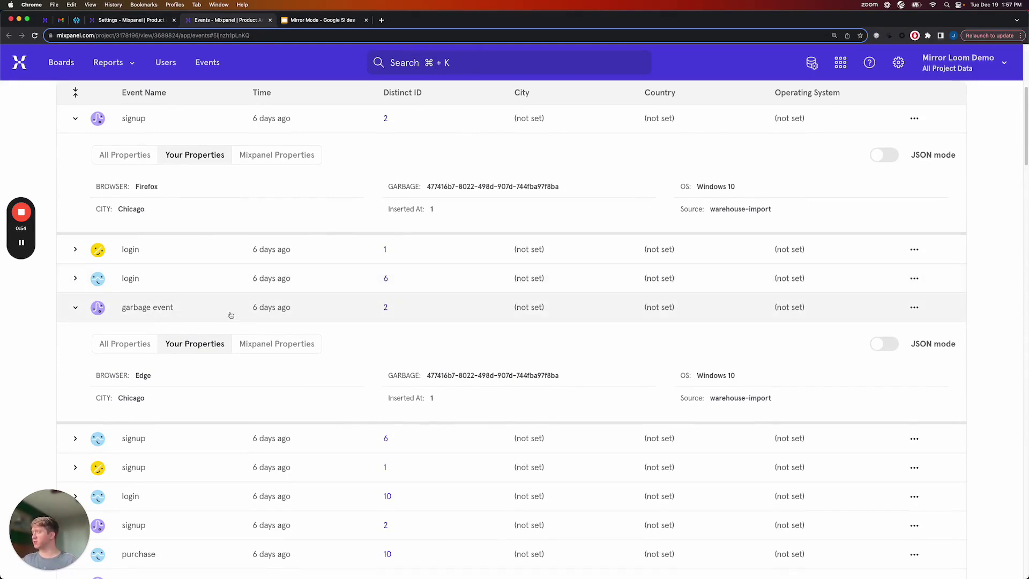
click(231, 315)
scroll(230, 315, up, 2)
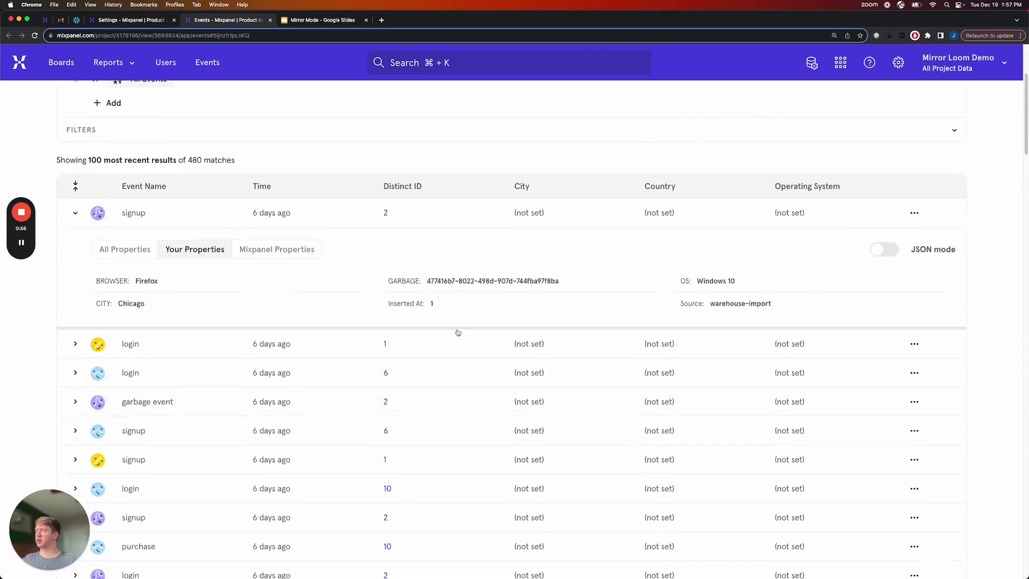
scroll(456, 332, up, 4)
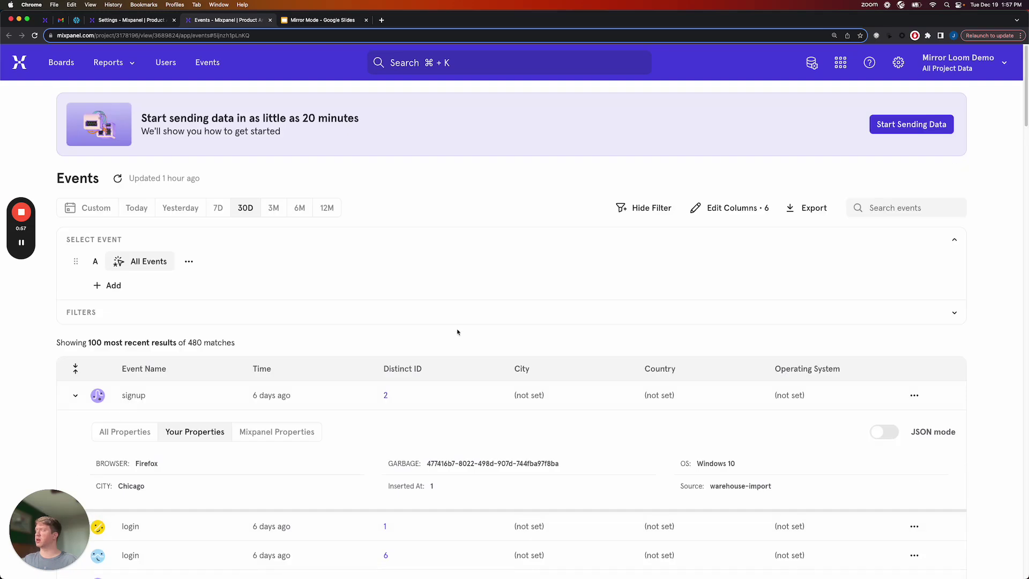
click(117, 178)
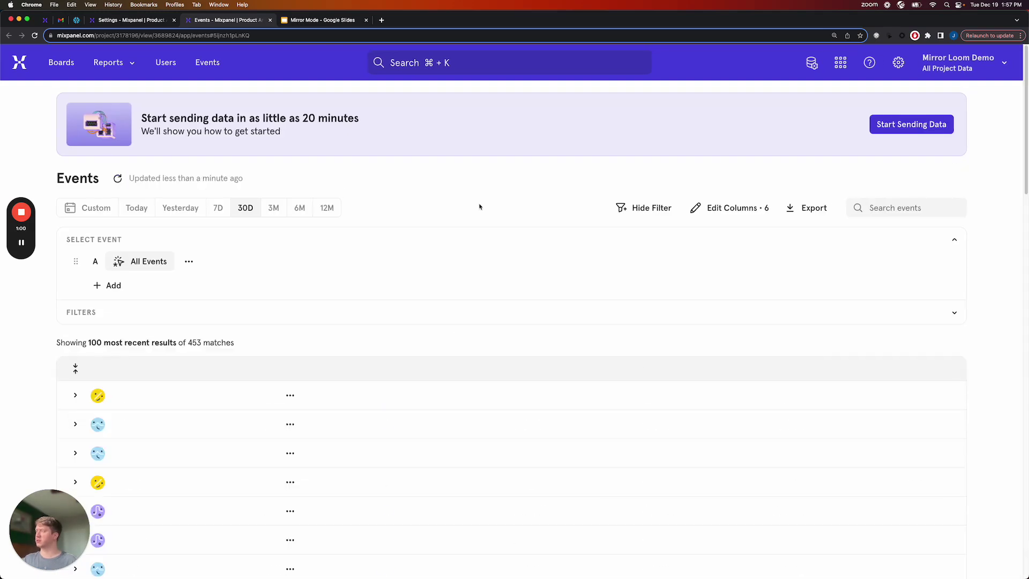
- Expand the first signup event to check its LUCKY_STRING property and value
scroll(479, 207, down, 3)
scroll(480, 207, down, 3)
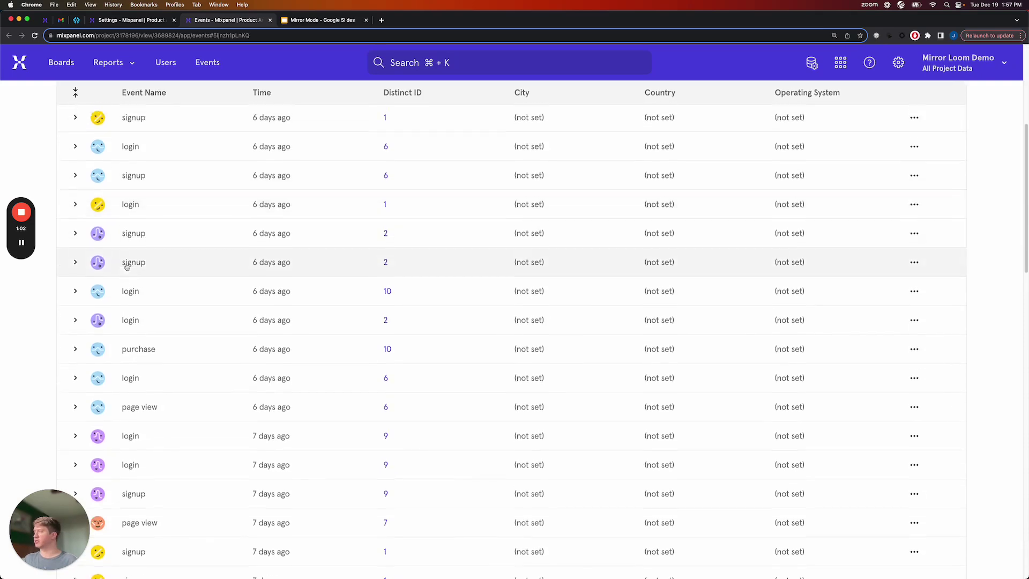
scroll(127, 266, down, 6)
scroll(127, 266, up, 10)
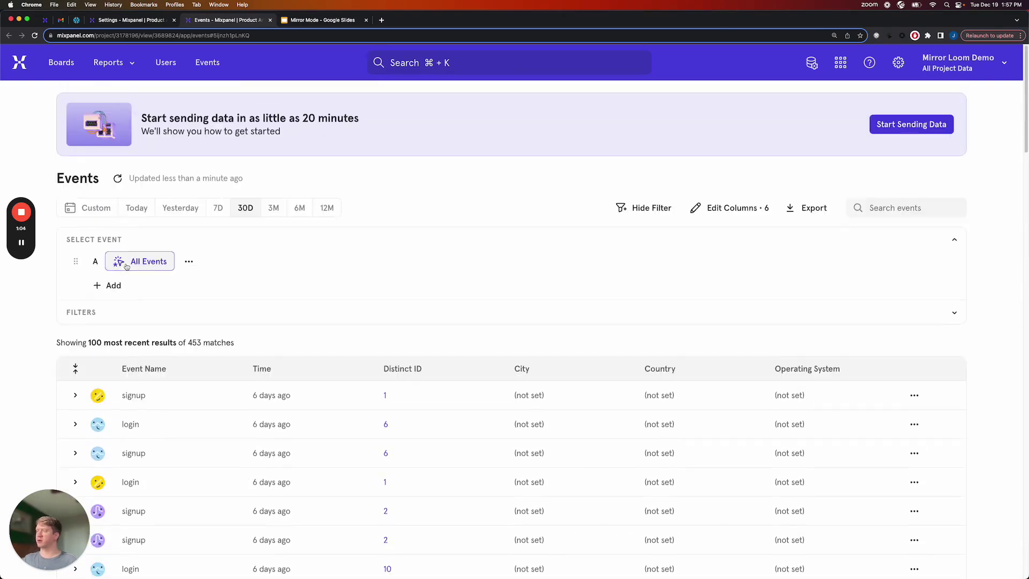
click(213, 398)
scroll(413, 298, down, 3)
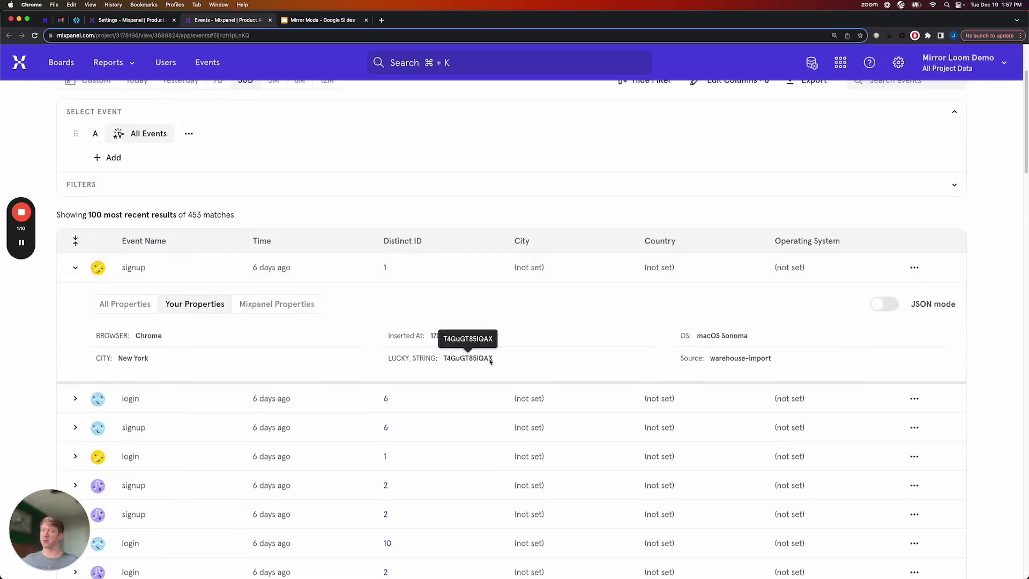
drag(510, 360, 382, 363)
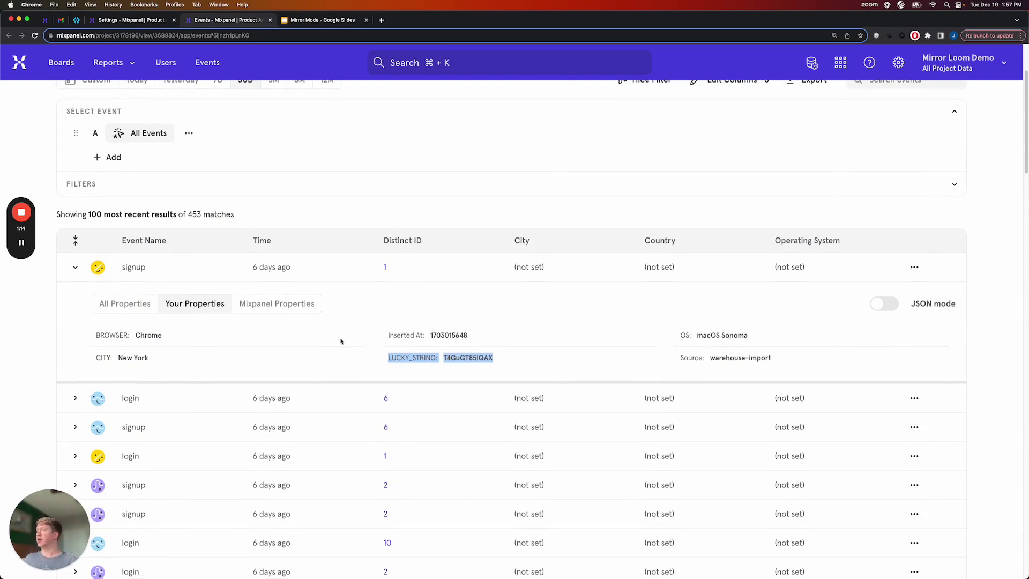
scroll(340, 340, down, 10)
scroll(340, 339, up, 15)
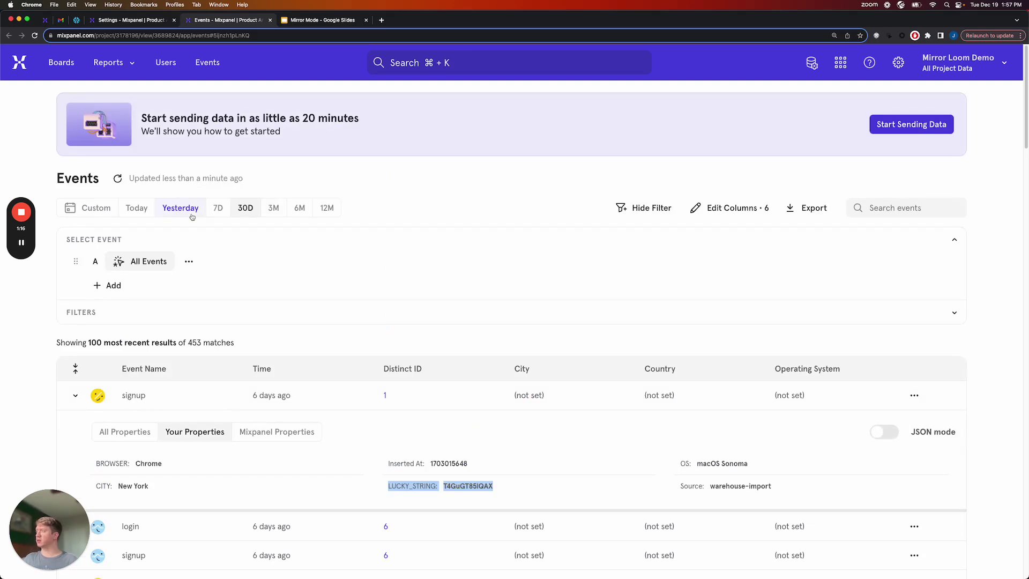
- Filter the Events view to the unsubscribe event, listing 7 matches
click(143, 262)
text(unsubscribe)
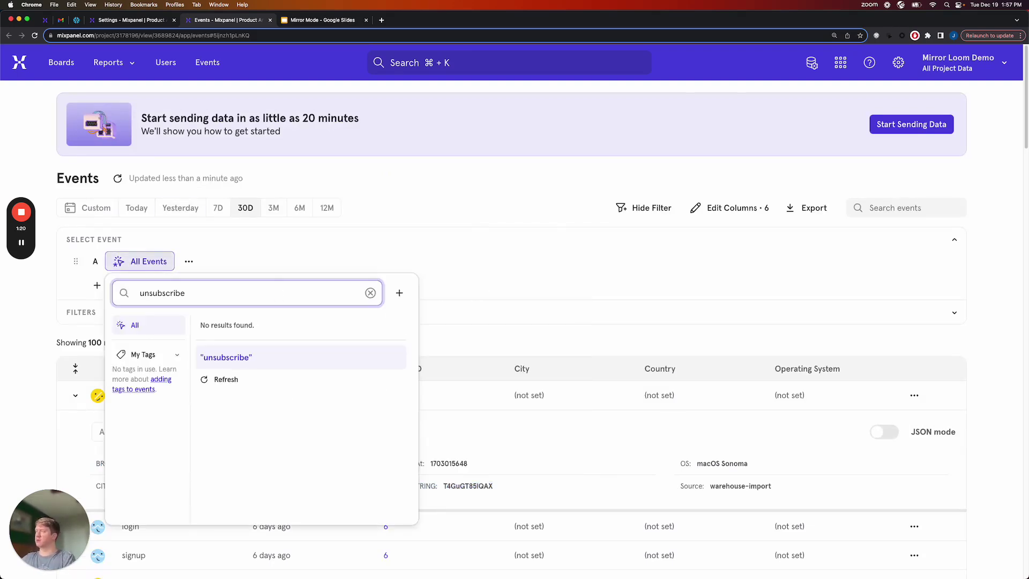
key(Return)
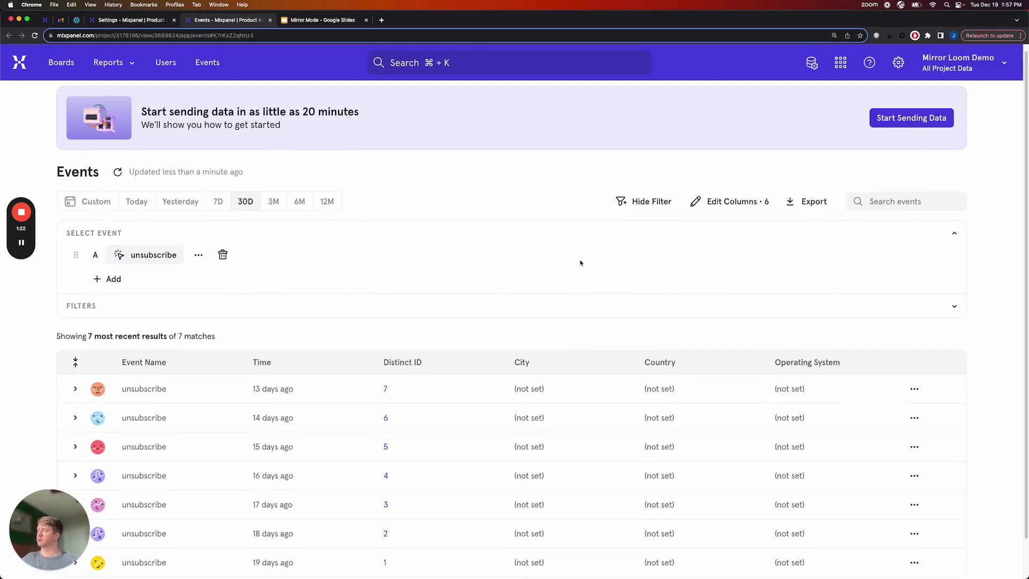